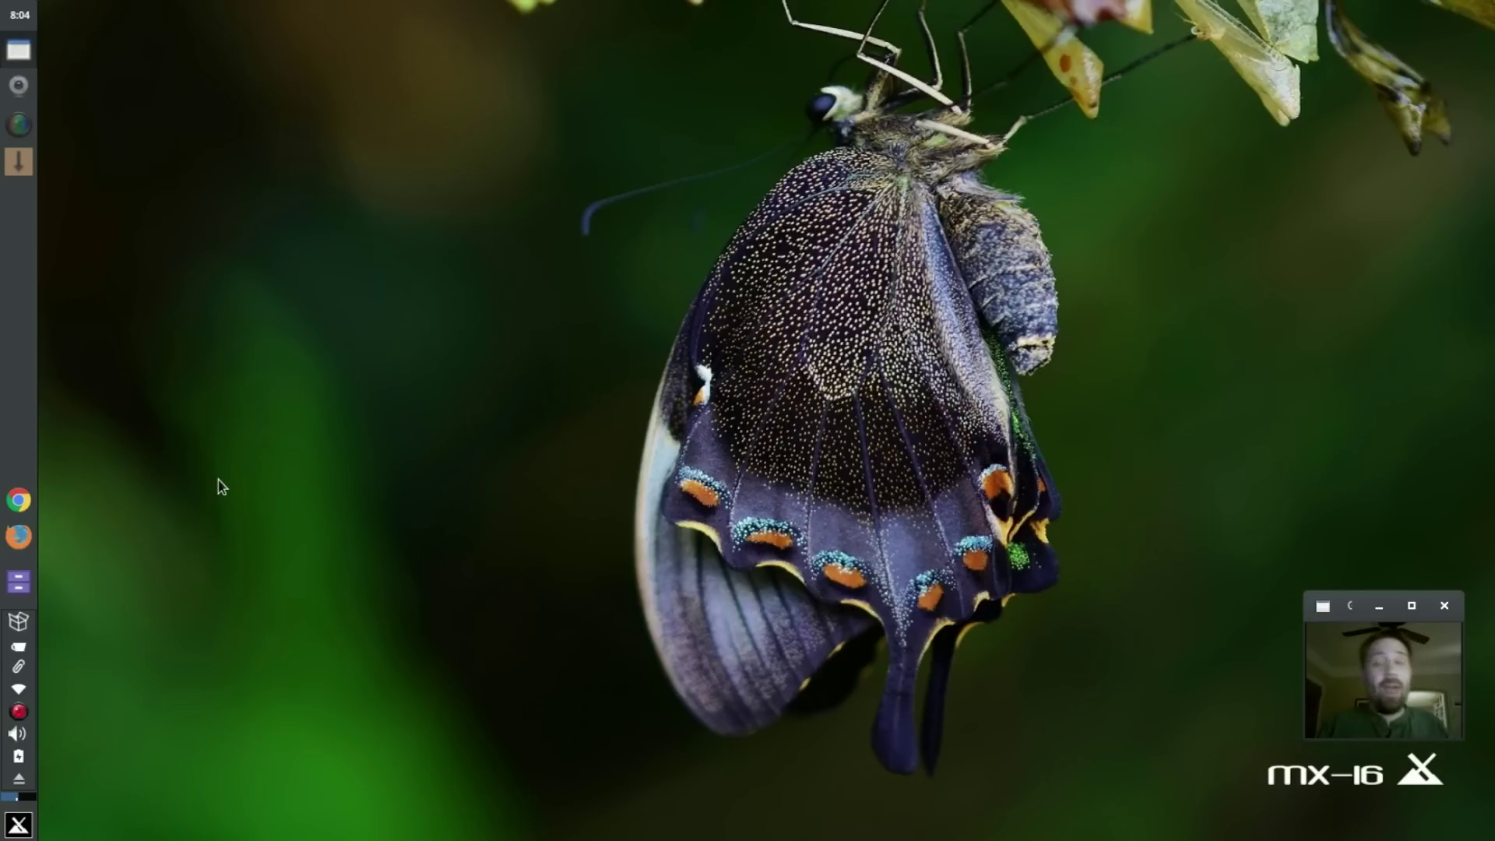
# Open the home folder, toggle the drop-down terminal, then close every File Manager window.
pyautogui.doubleClick(4, 586)
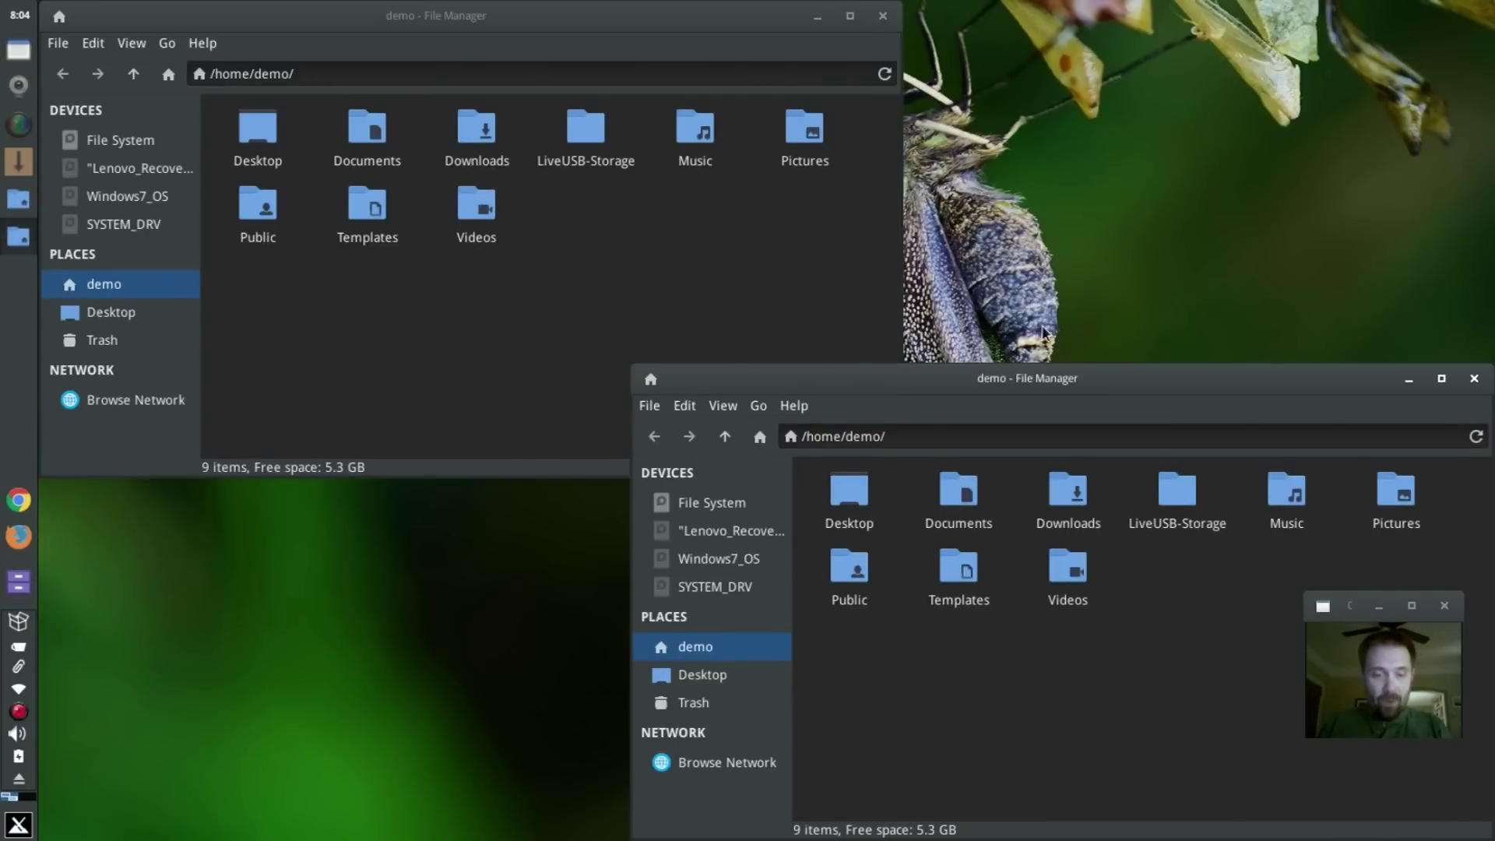
pyautogui.press('F4')
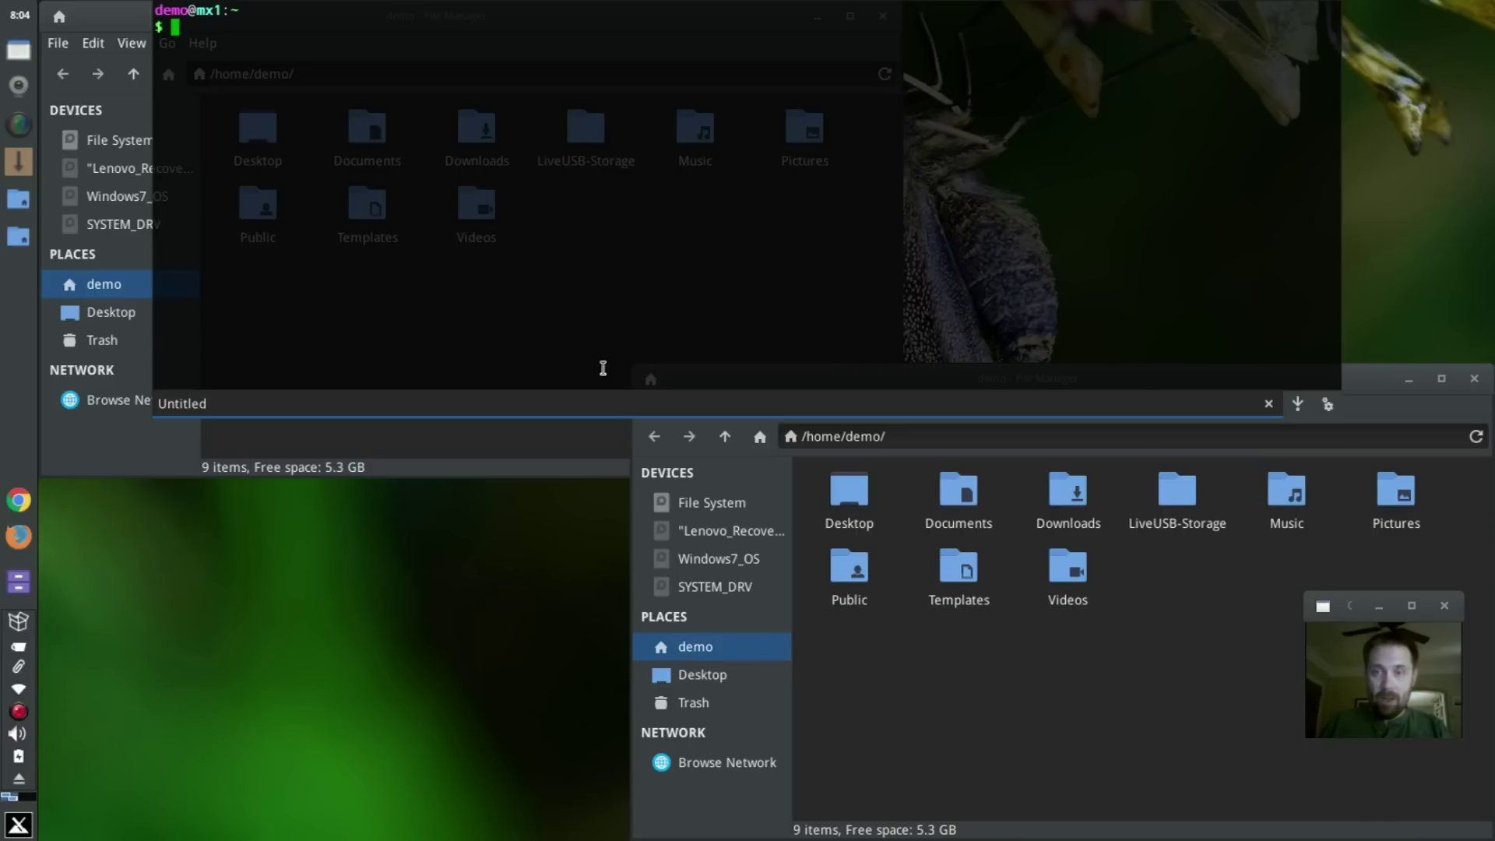
pyautogui.click(1377, 387)
pyautogui.click(1473, 378)
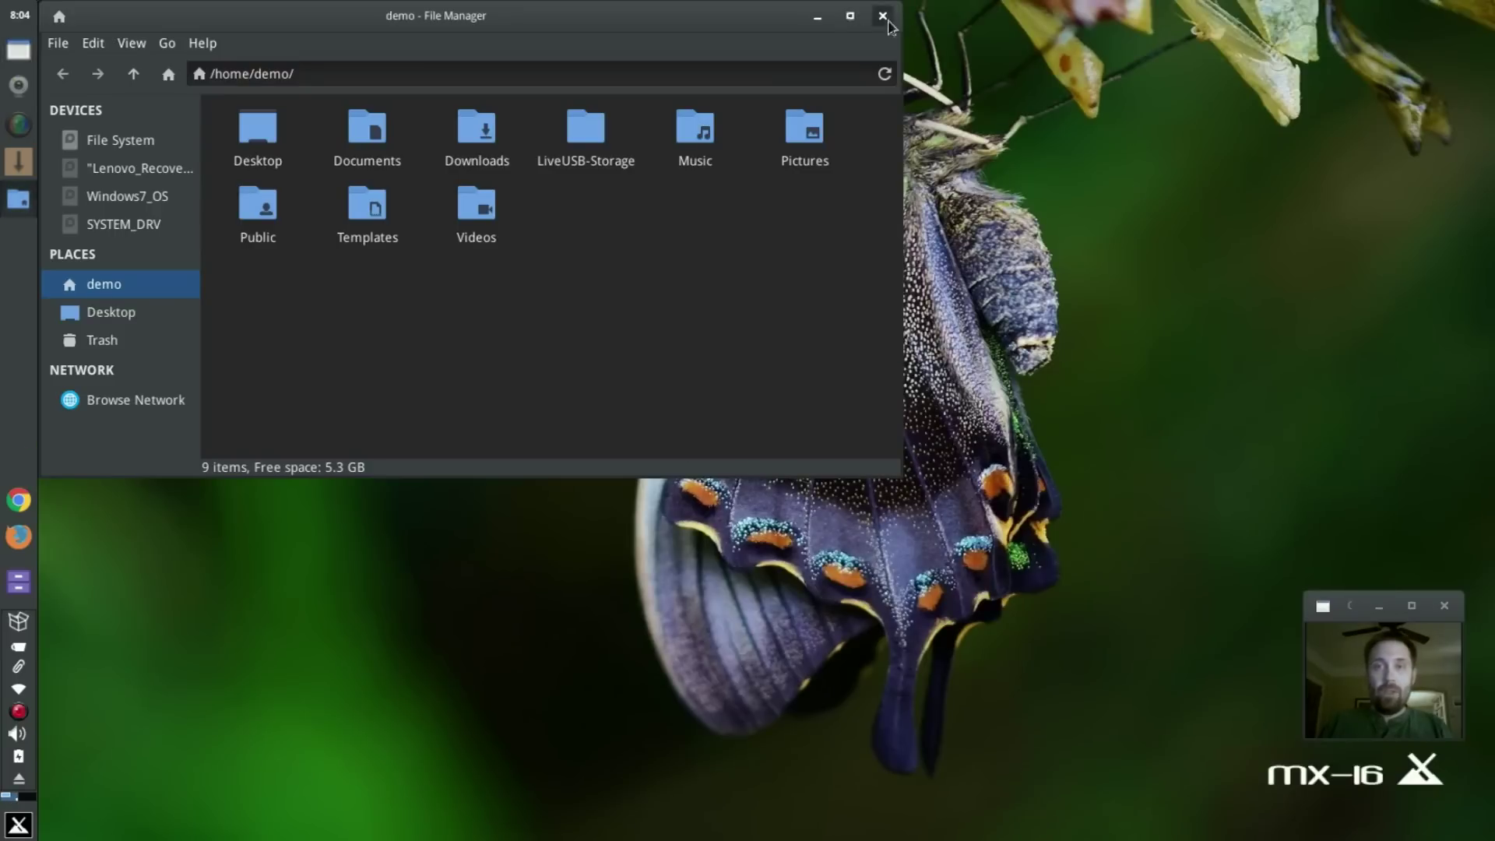
pyautogui.click(888, 22)
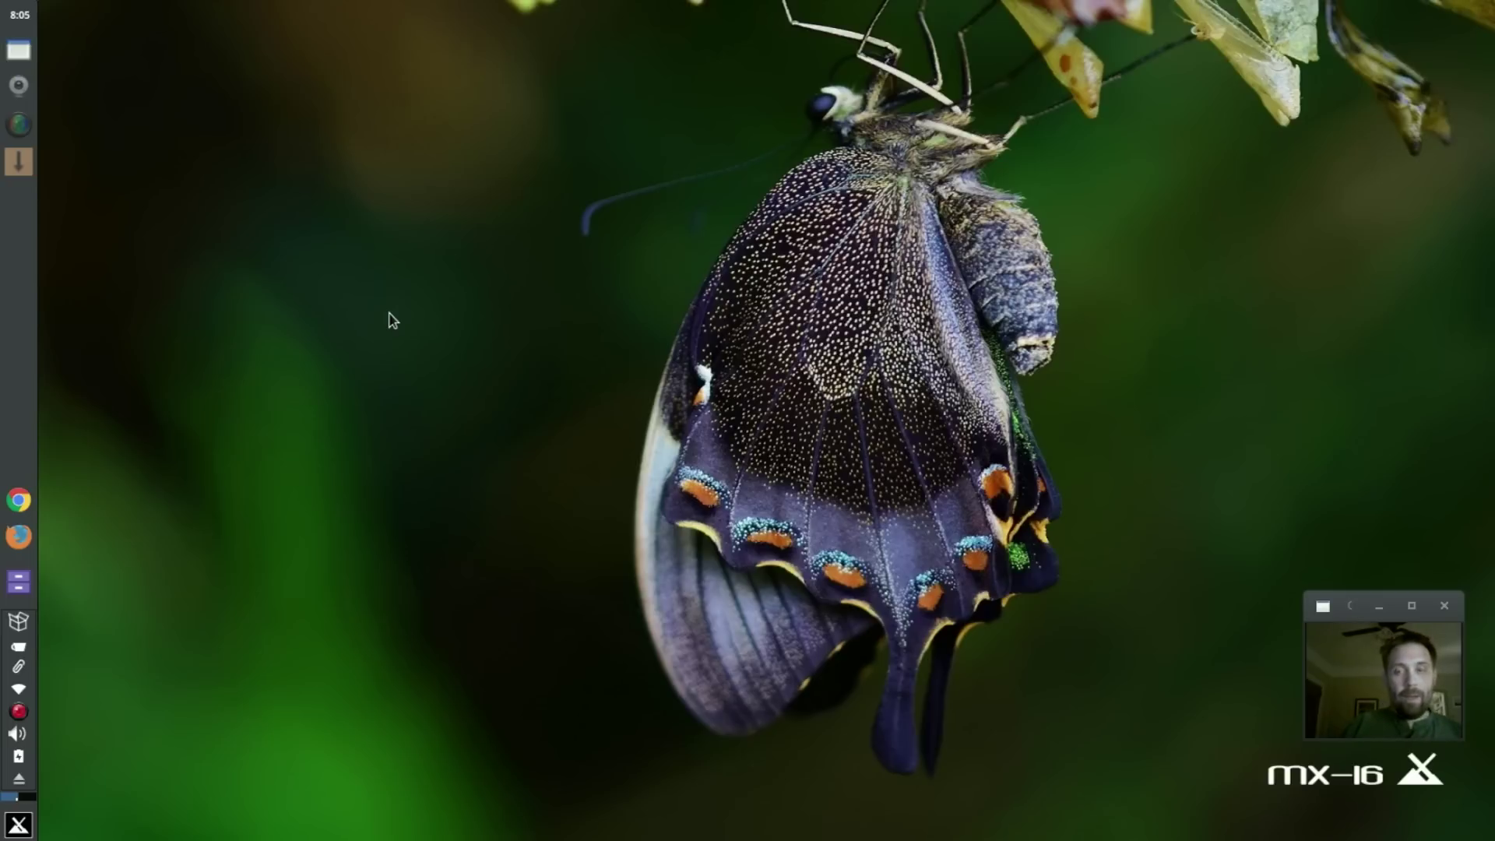
# Launch Synaptic Package Manager and quick-filter the package list for 'compton'.
pyautogui.click(19, 826)
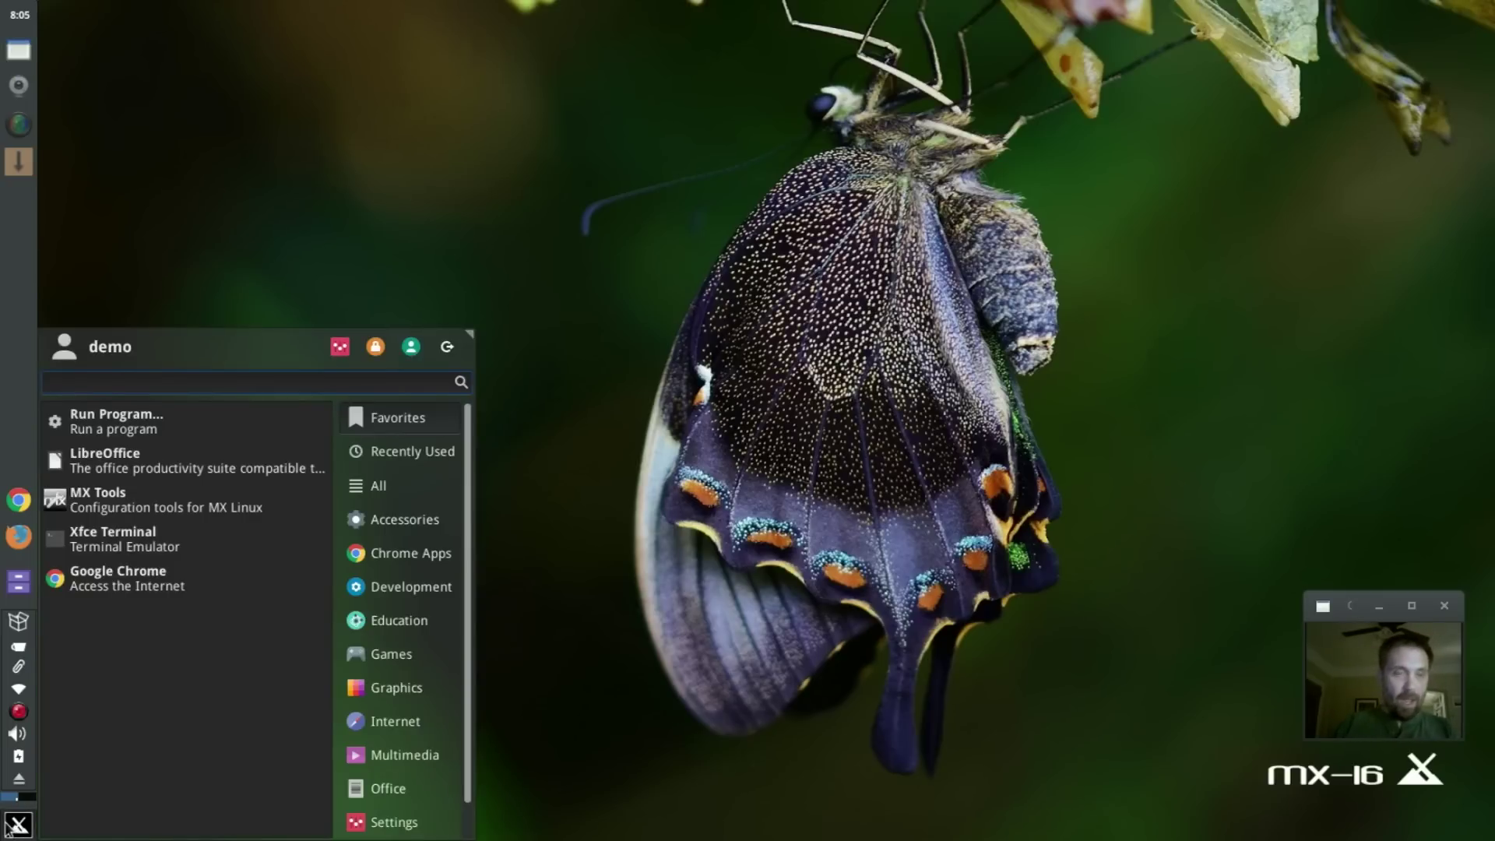
pyautogui.click(19, 161)
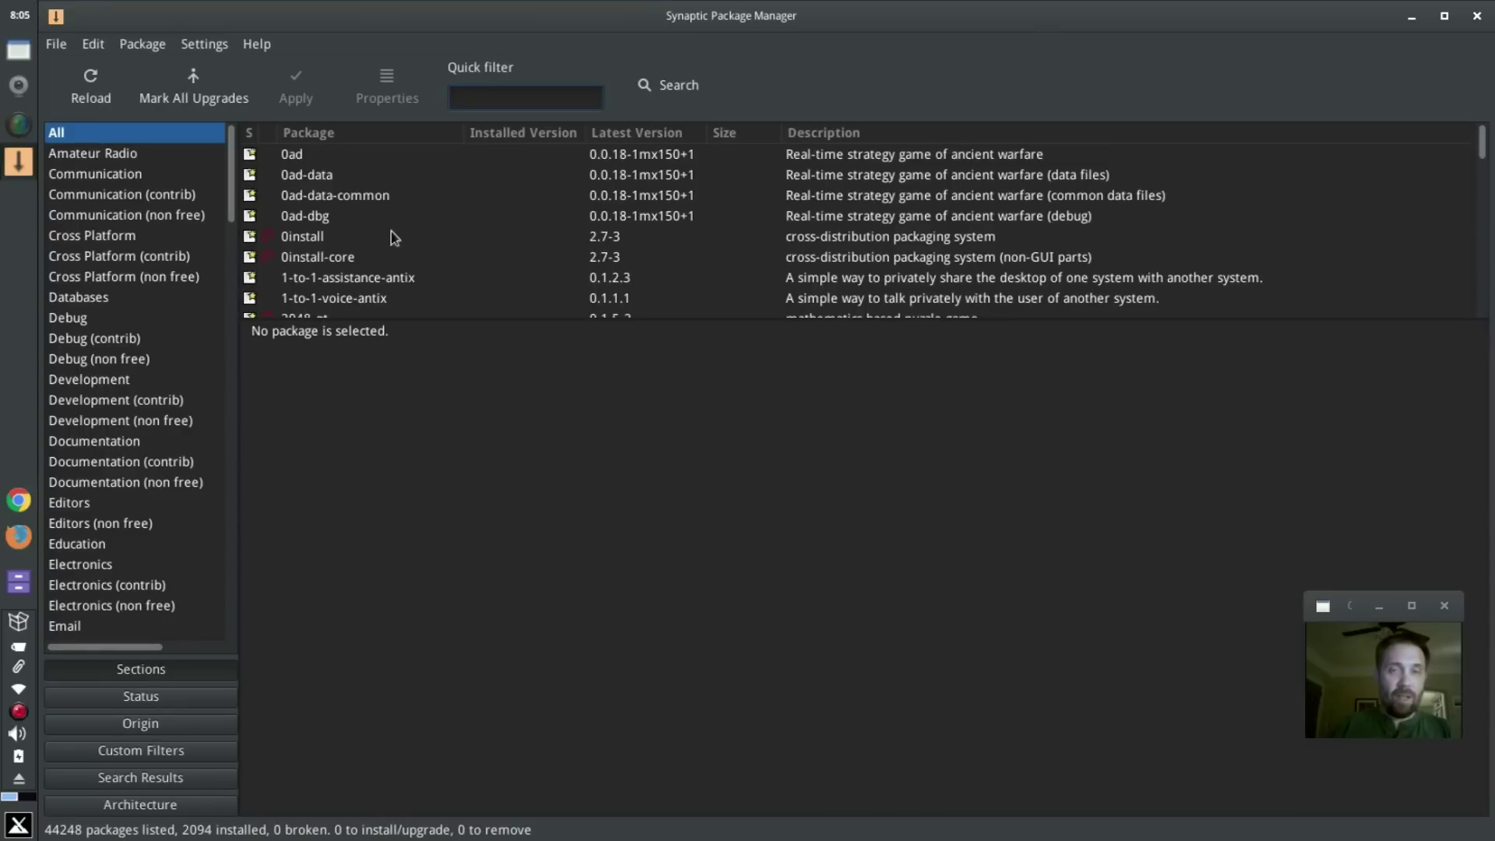
pyautogui.write('compton')
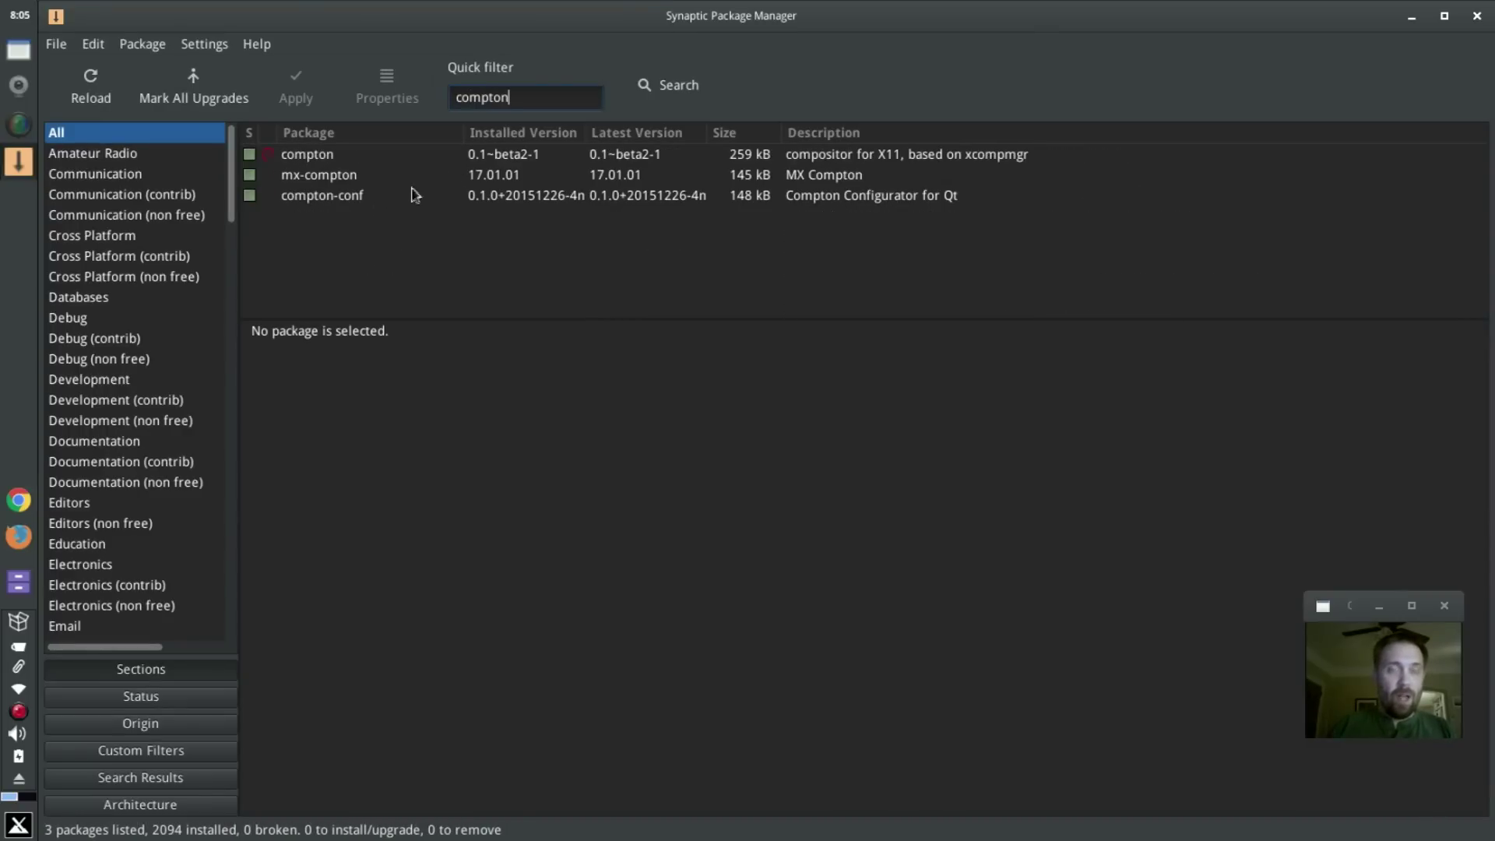
# Review the compton, mx-compton and compton-conf package details, then minimize Synaptic.
pyautogui.click(315, 159)
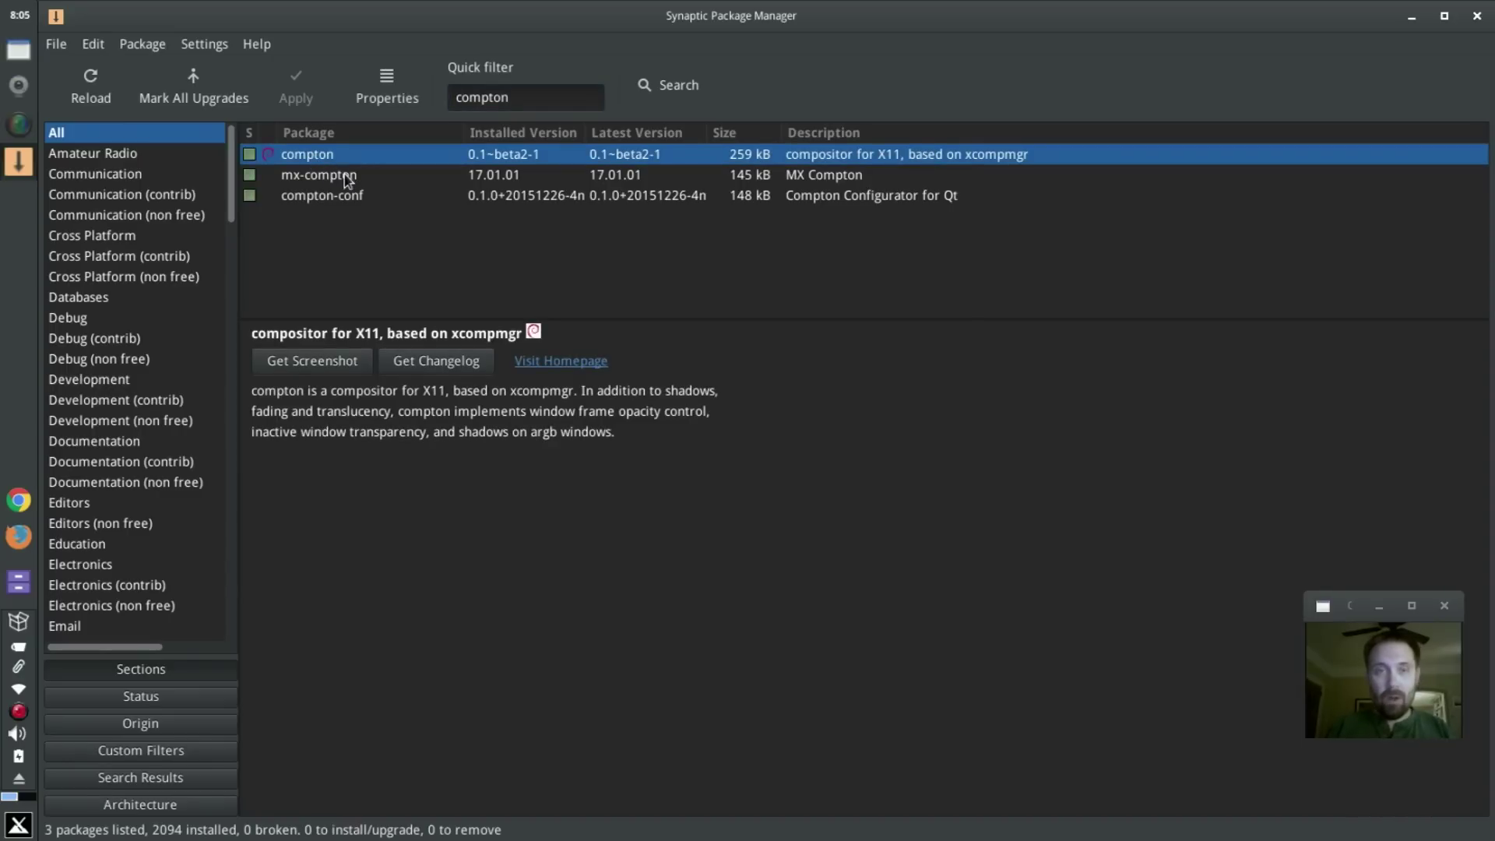
pyautogui.click(343, 179)
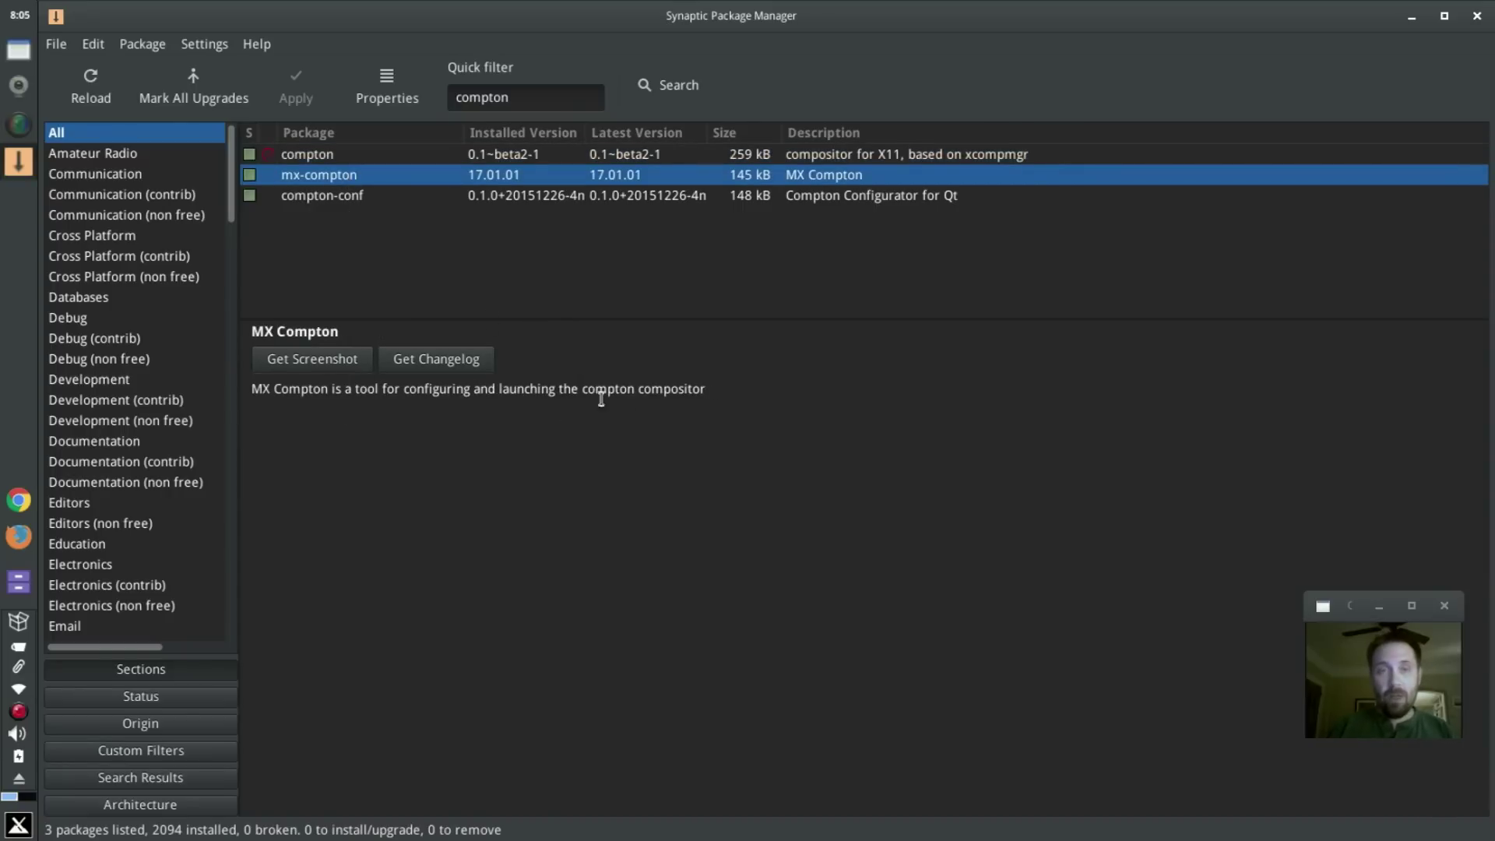
pyautogui.click(316, 204)
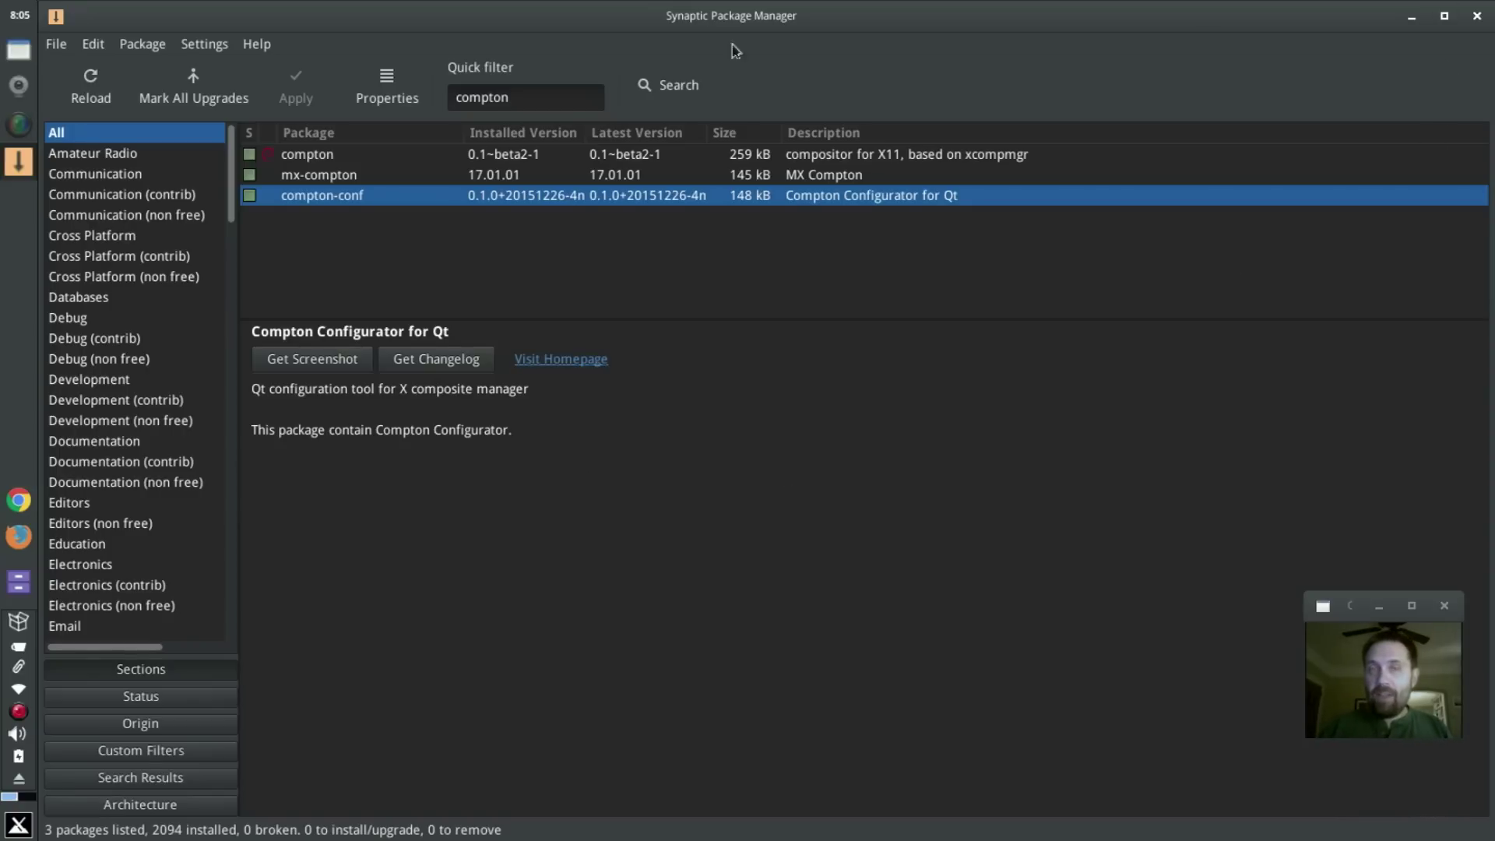
pyautogui.click(1412, 17)
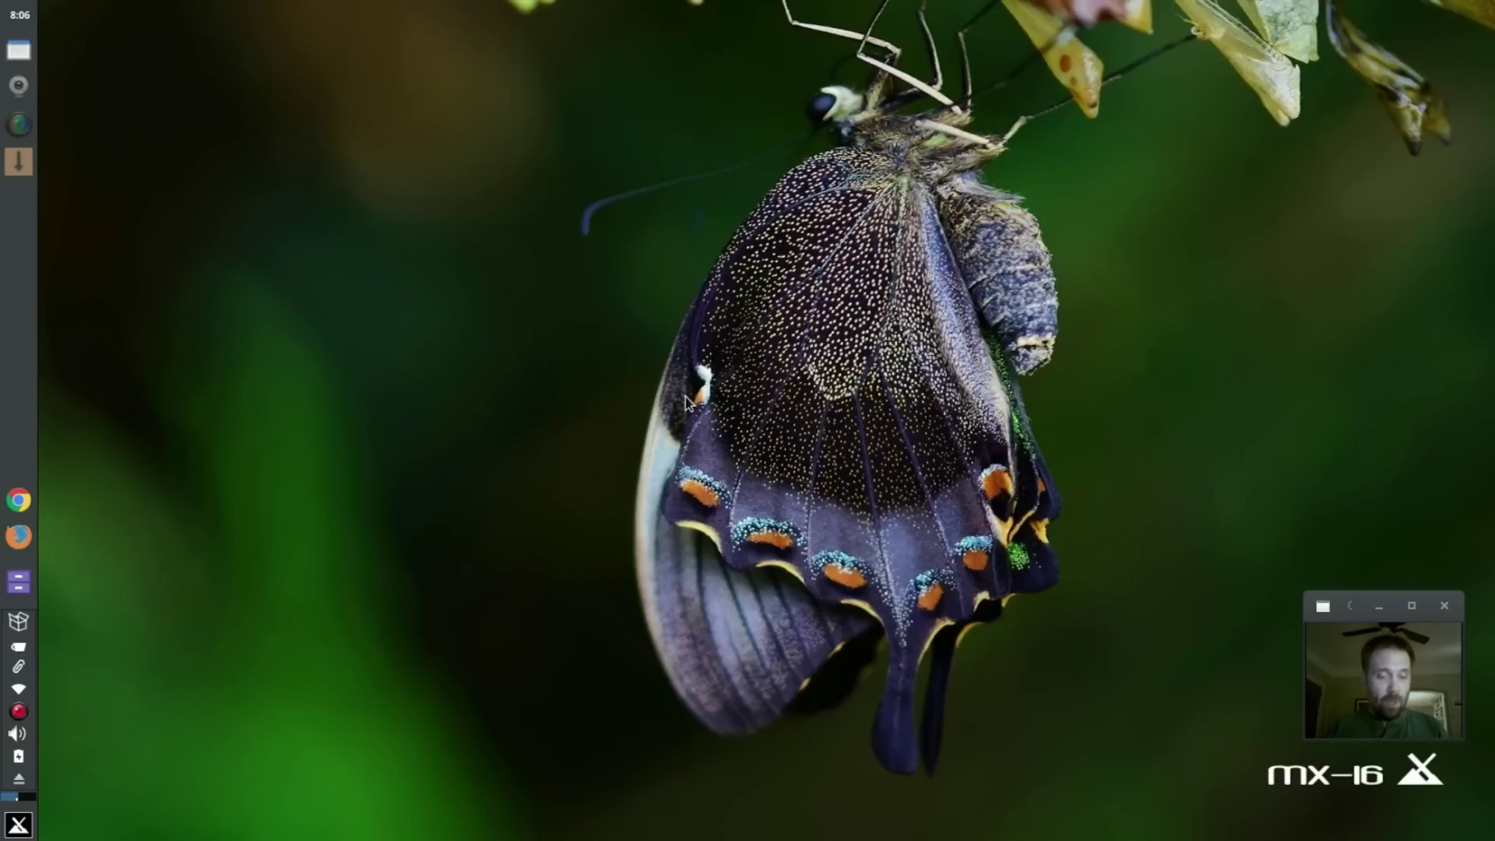
# Search the applications menu for 'comp' and launch MX Compton Manager.
pyautogui.click(18, 824)
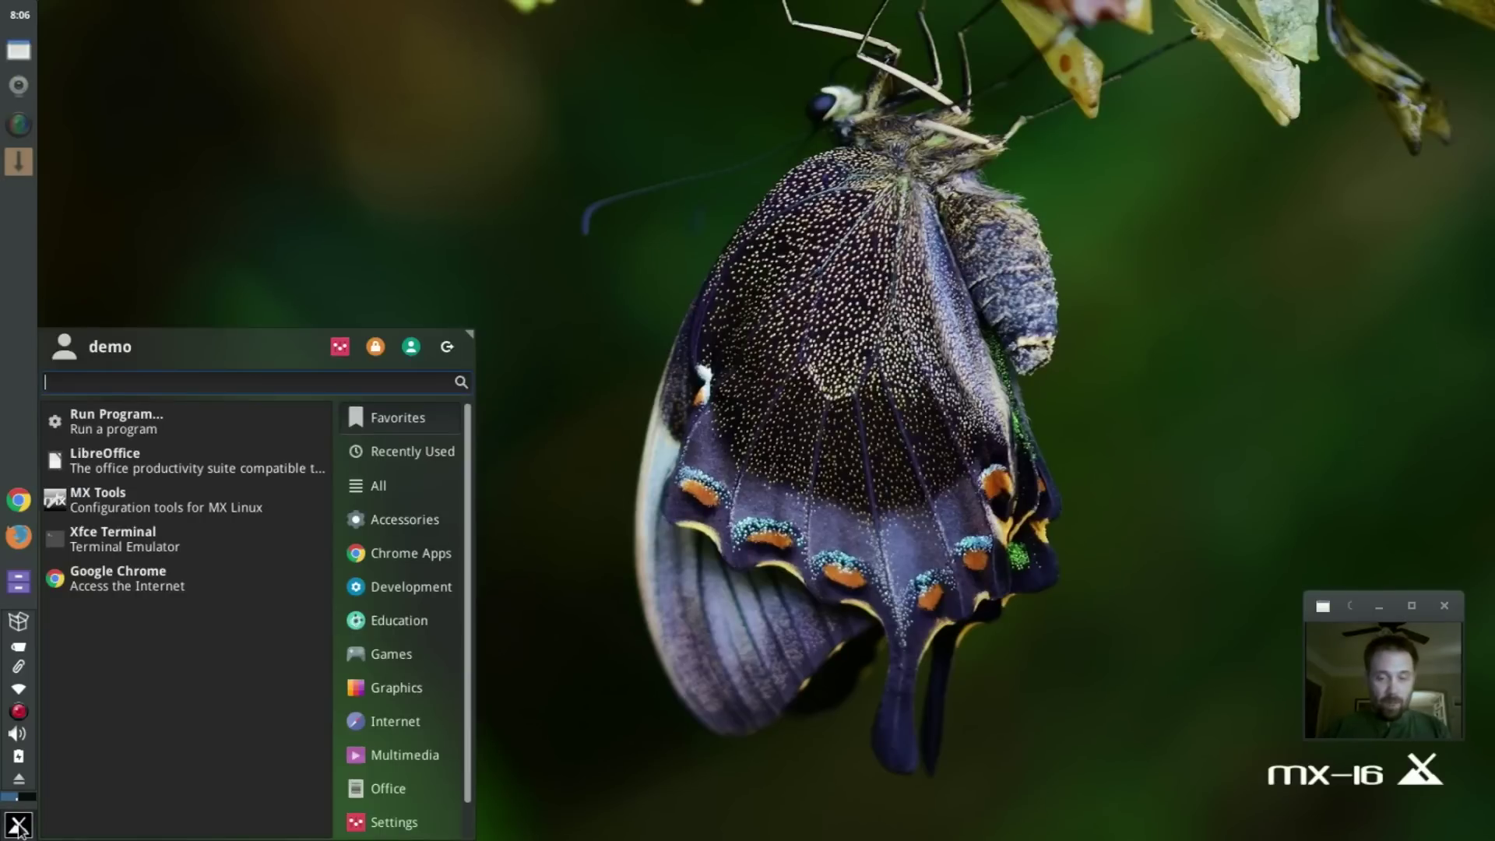
pyautogui.write('comp')
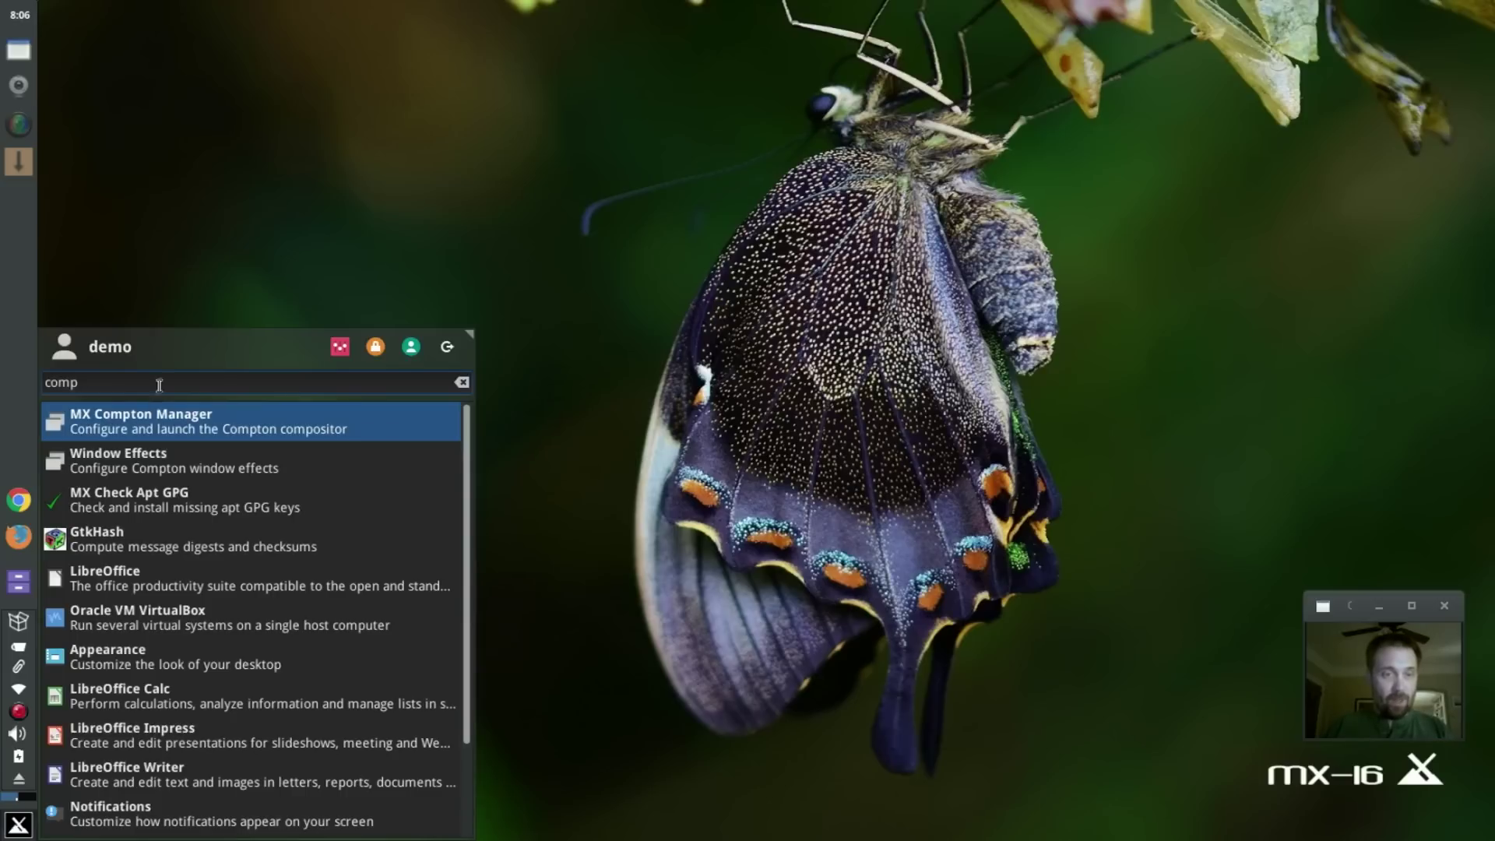
pyautogui.click(150, 427)
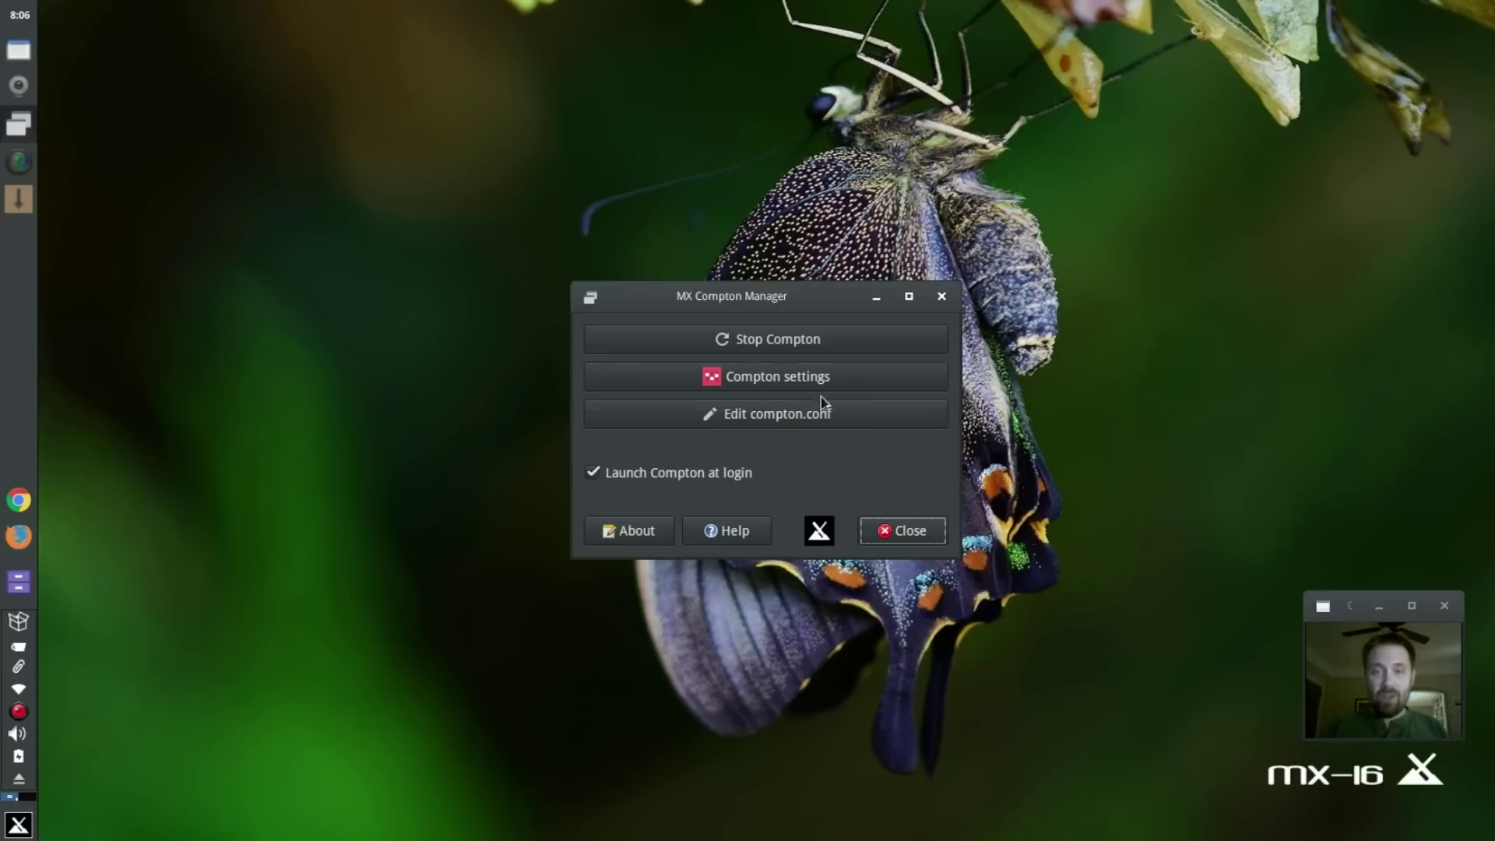
# Stop and restart Compton, hiding the drop-down terminal so the manager stays visible.
pyautogui.click(773, 340)
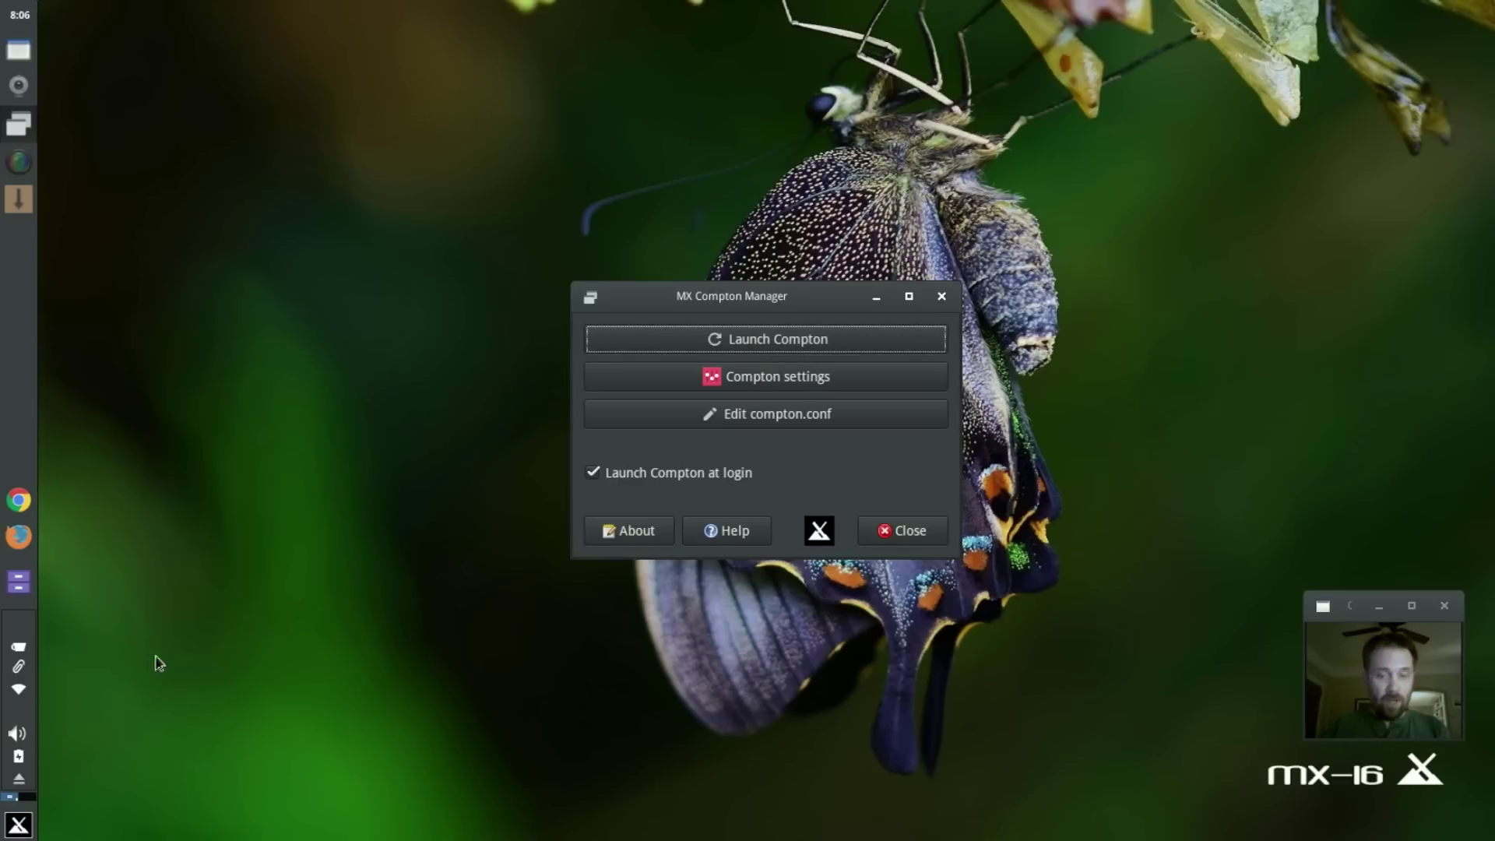
pyautogui.press('F4')
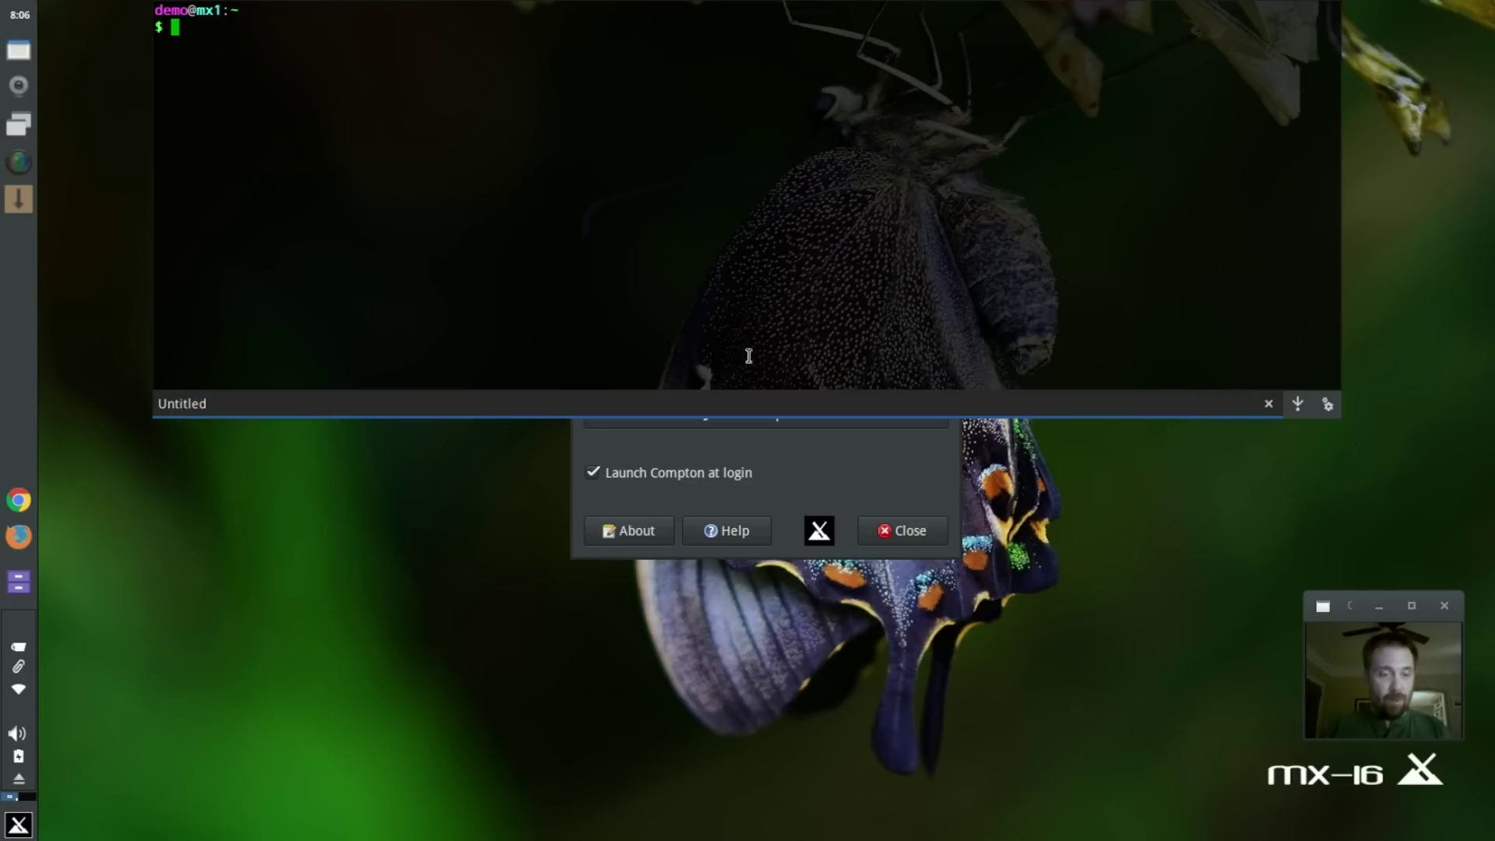
pyautogui.press('F4')
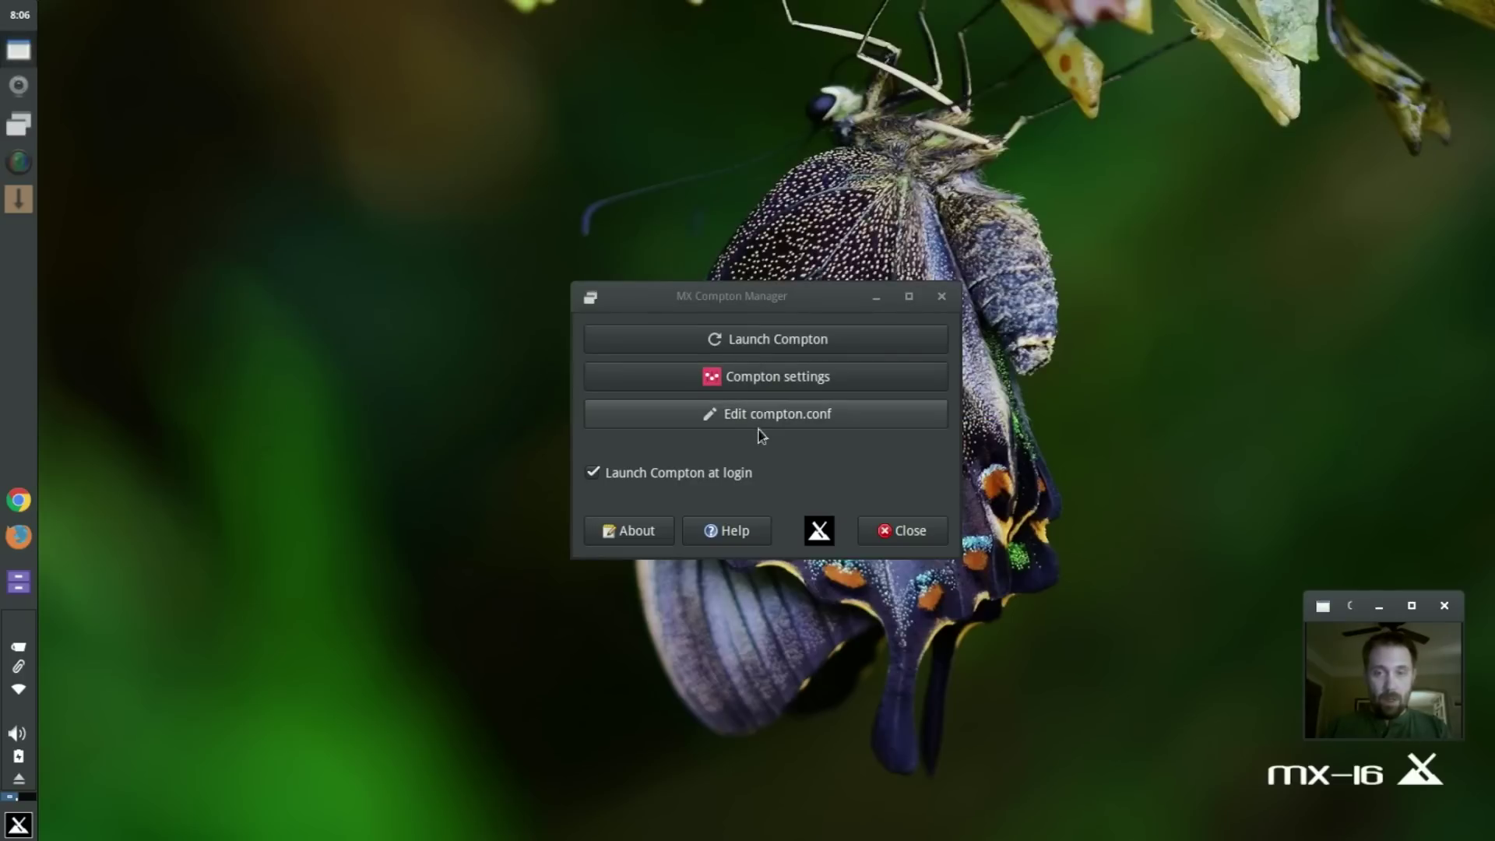
pyautogui.click(726, 343)
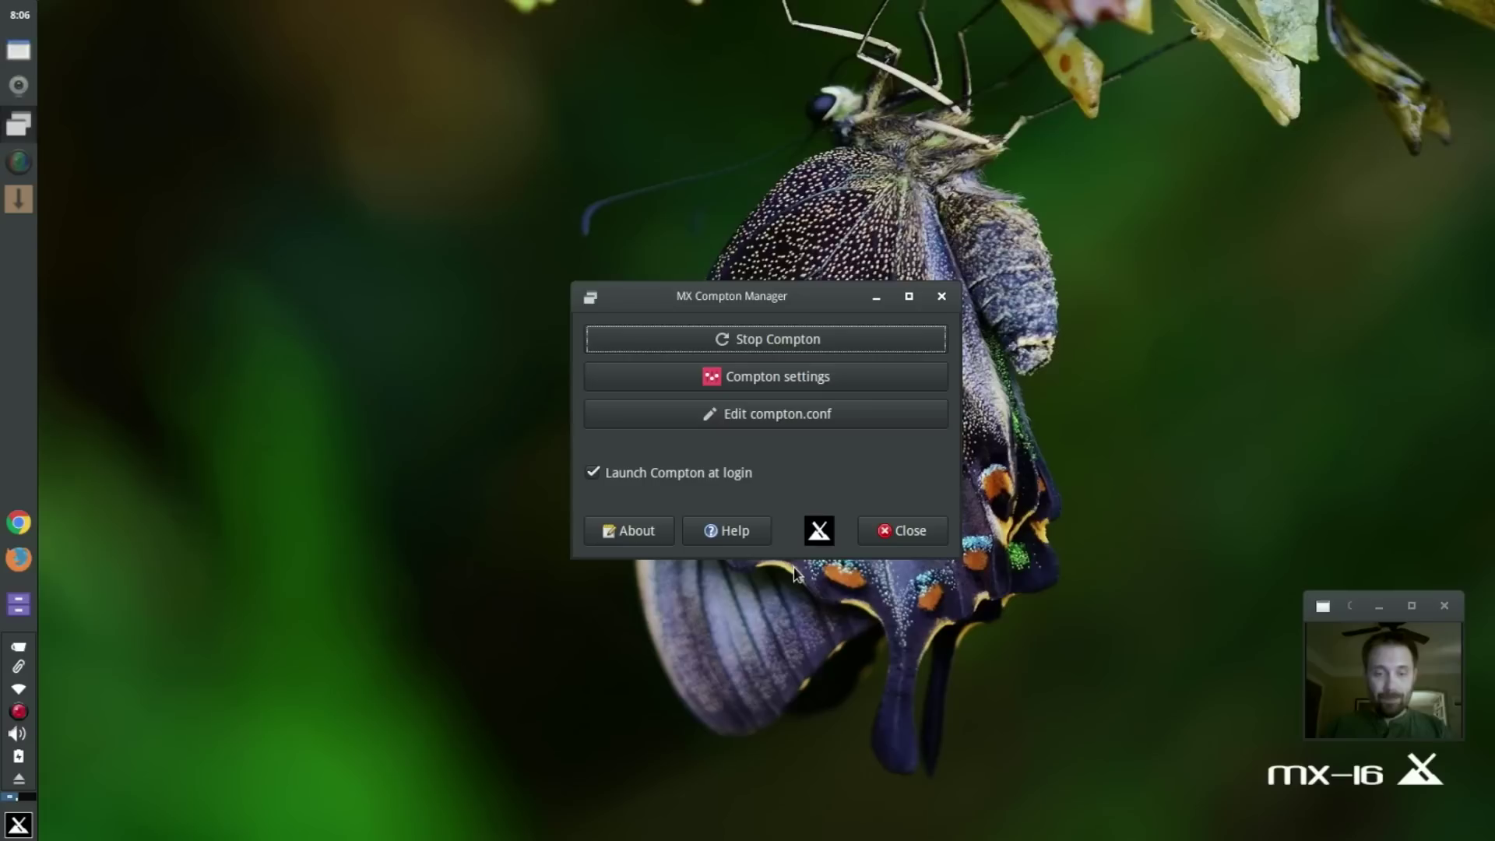
pyautogui.press('F4')
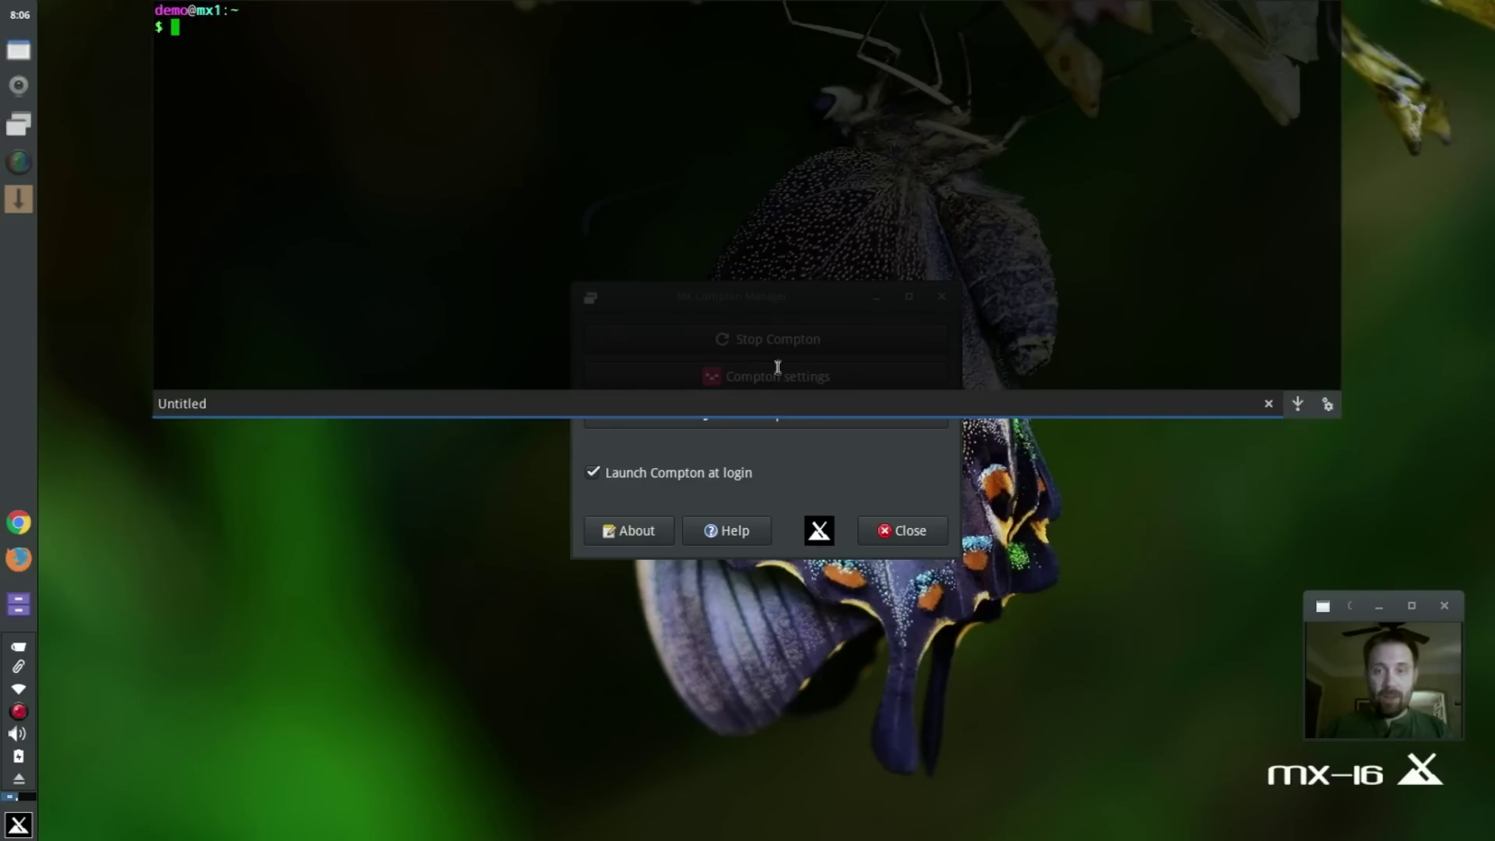
pyautogui.press('F4')
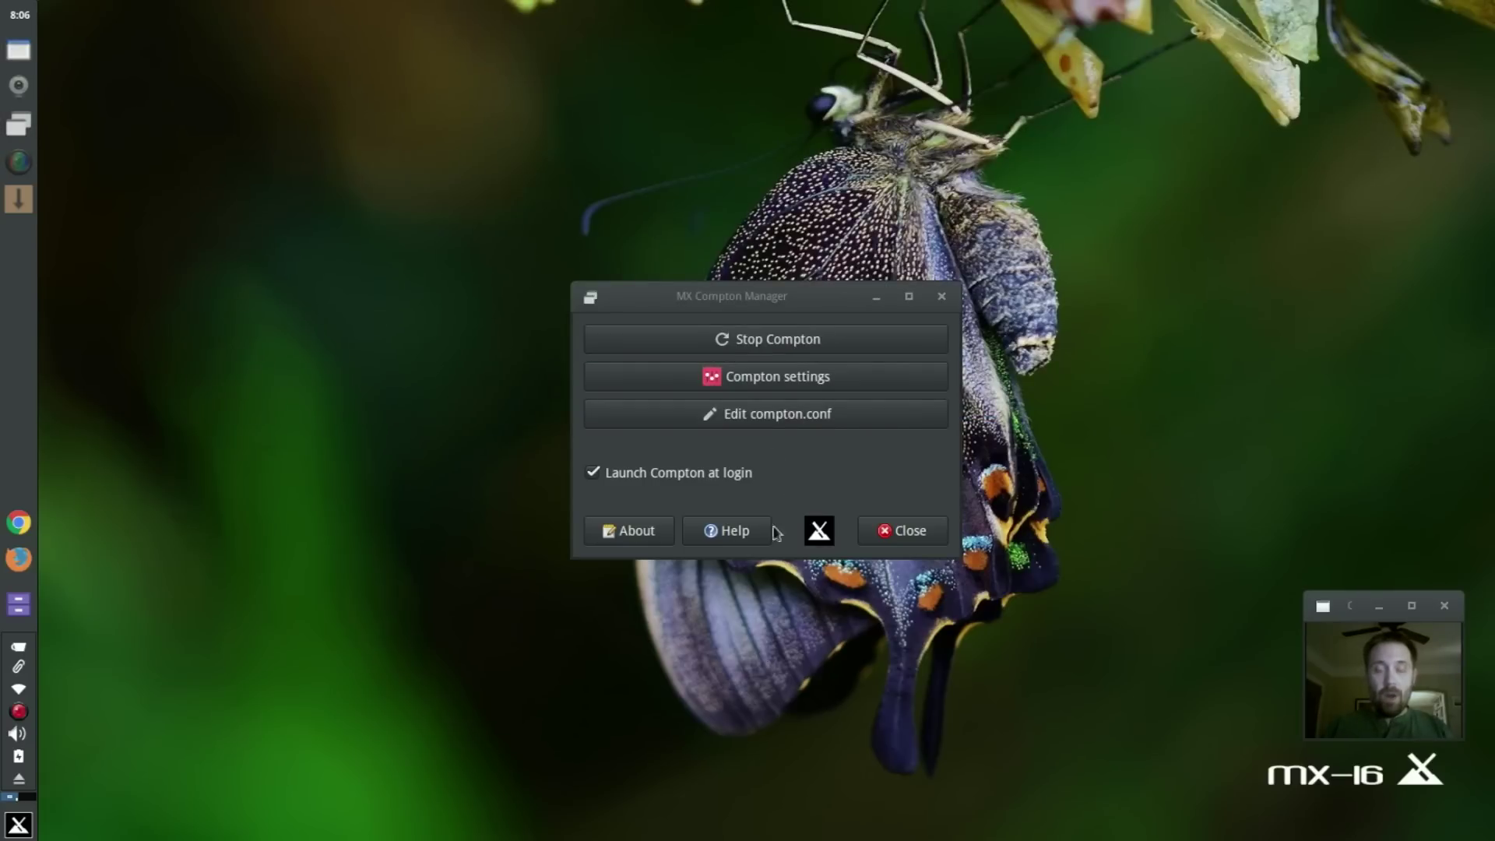
pyautogui.click(706, 387)
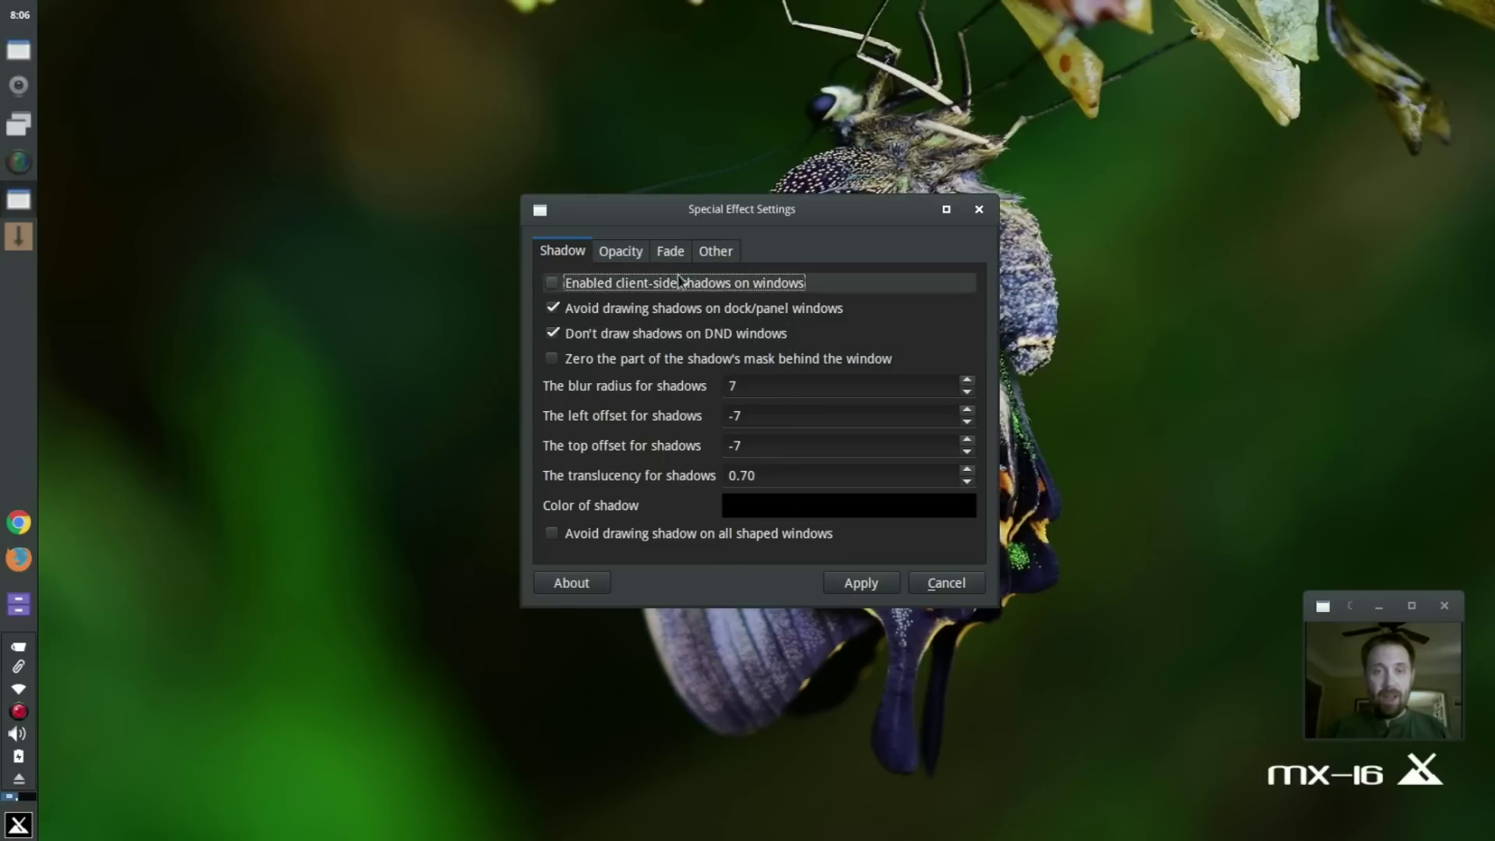
pyautogui.click(620, 255)
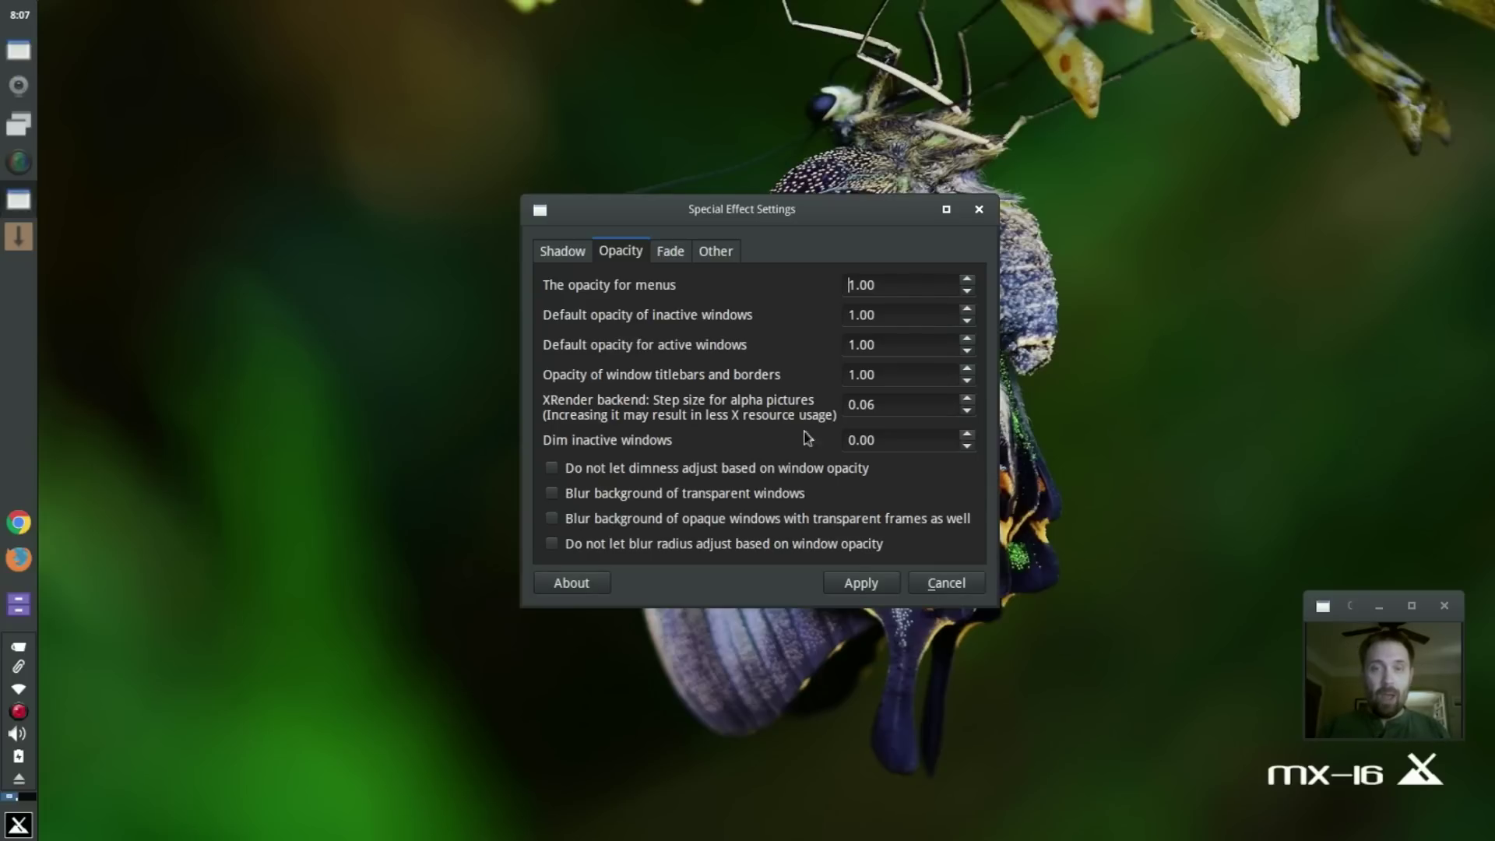
pyautogui.click(720, 251)
pyautogui.click(621, 251)
pyautogui.click(586, 254)
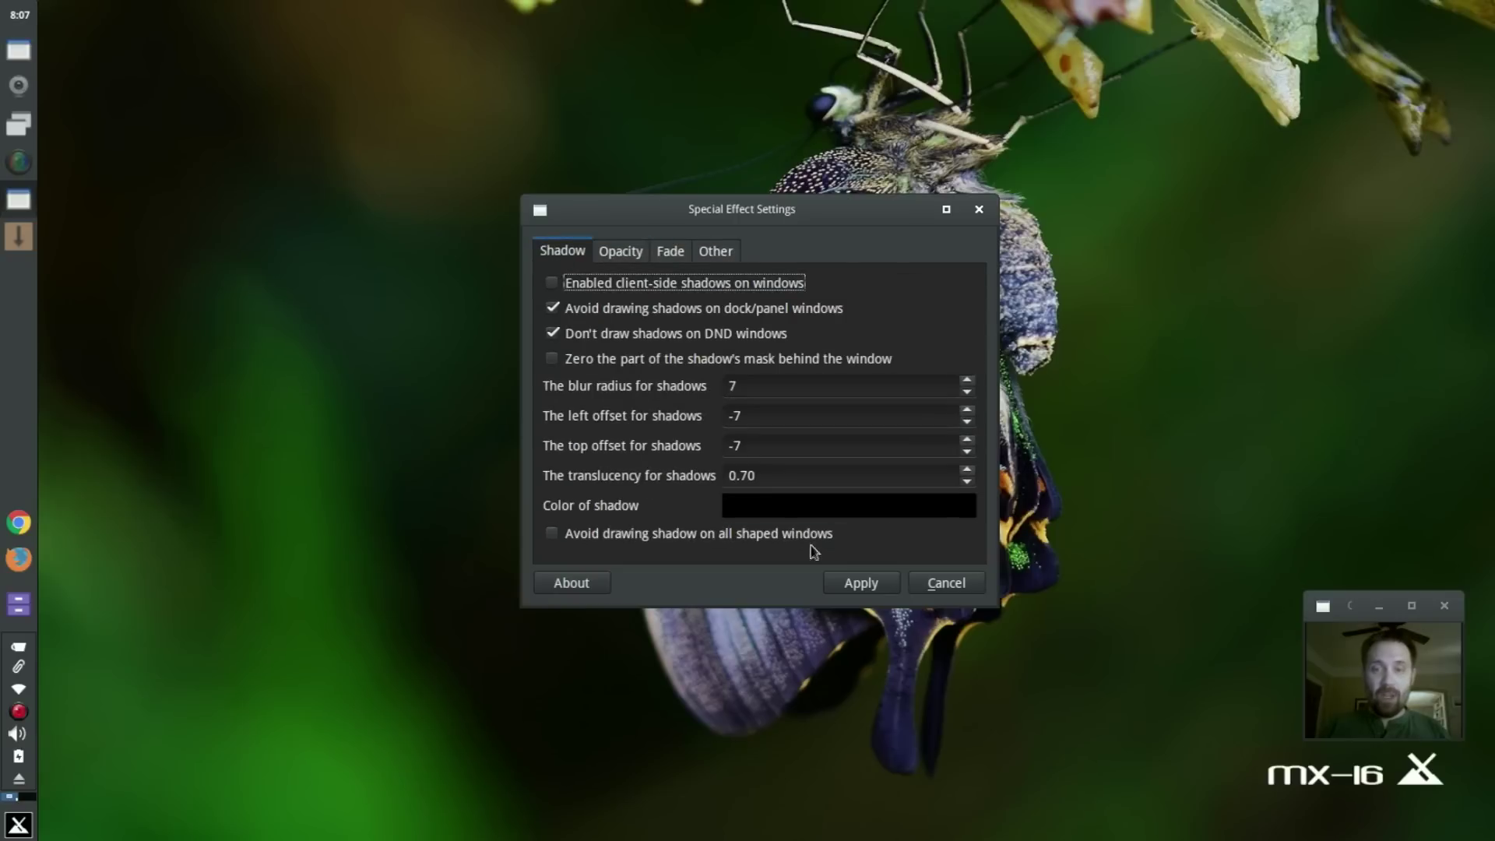
pyautogui.click(941, 584)
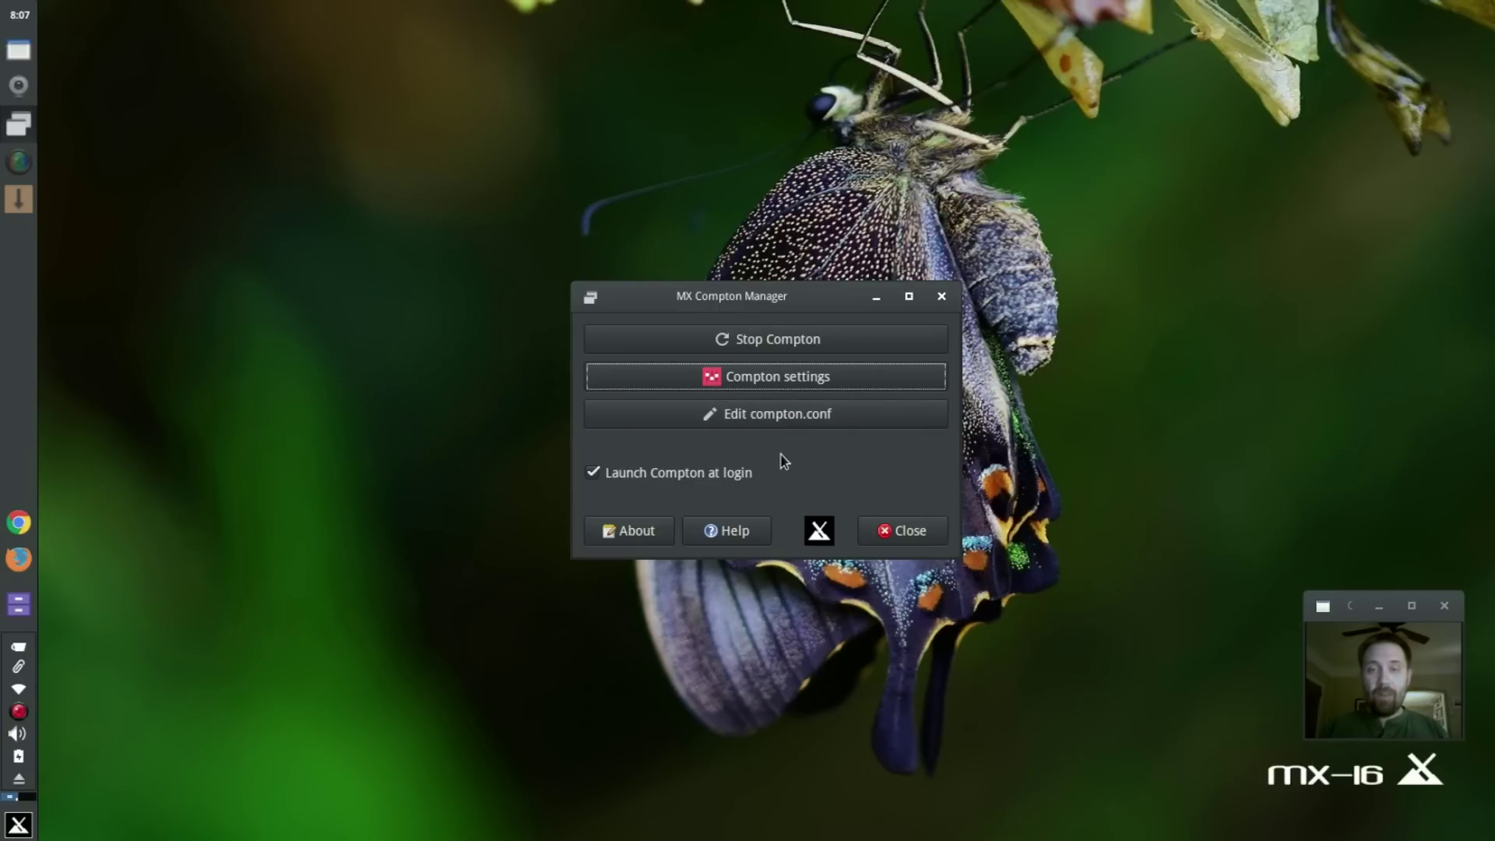
# Show hidden folders in the home file manager and open the .config directory.
pyautogui.click(19, 620)
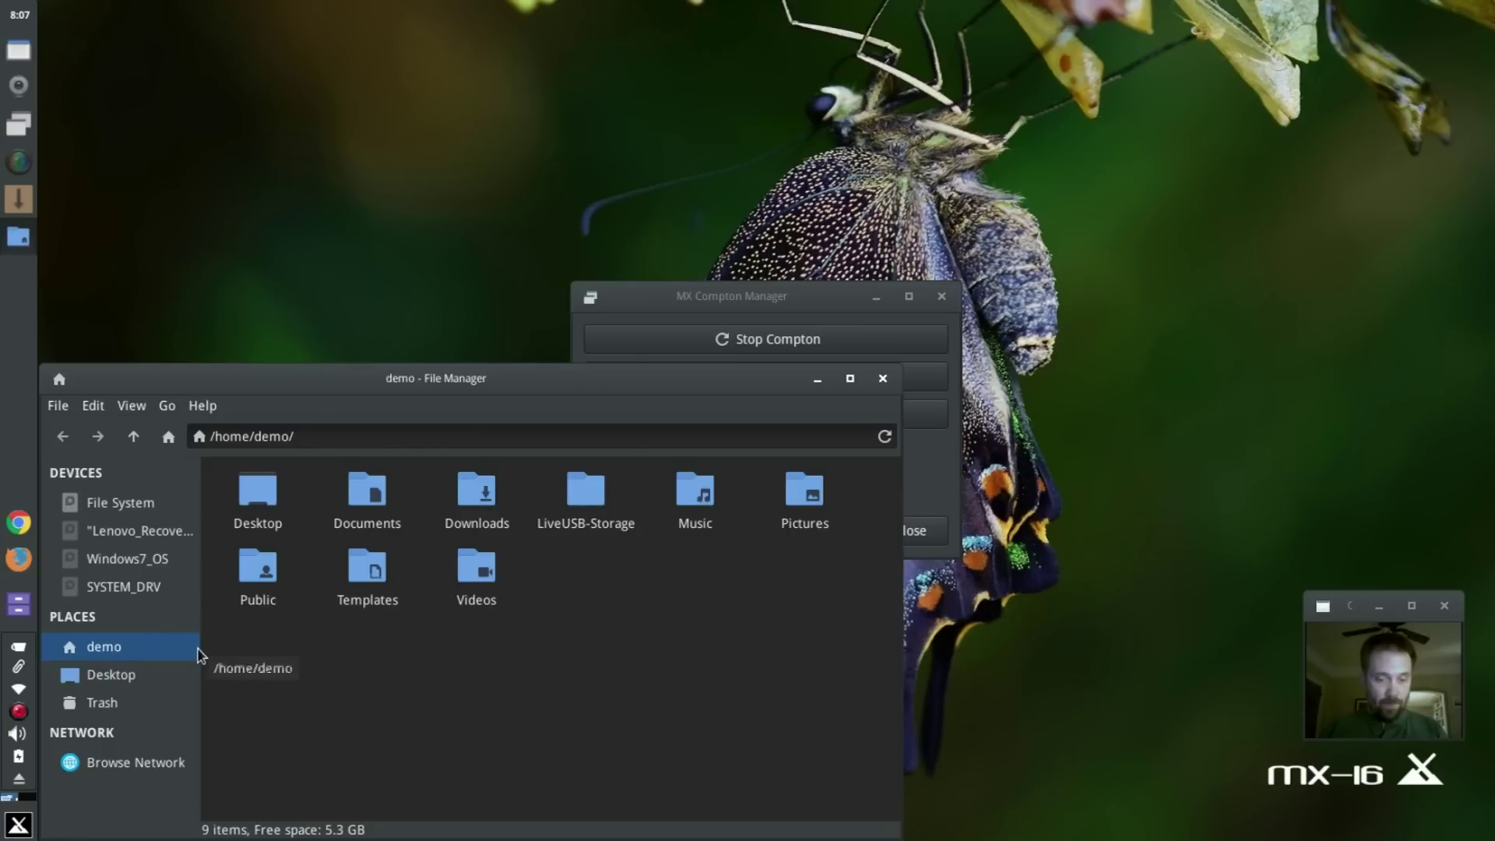
pyautogui.hotkey('ctrl', 'h')
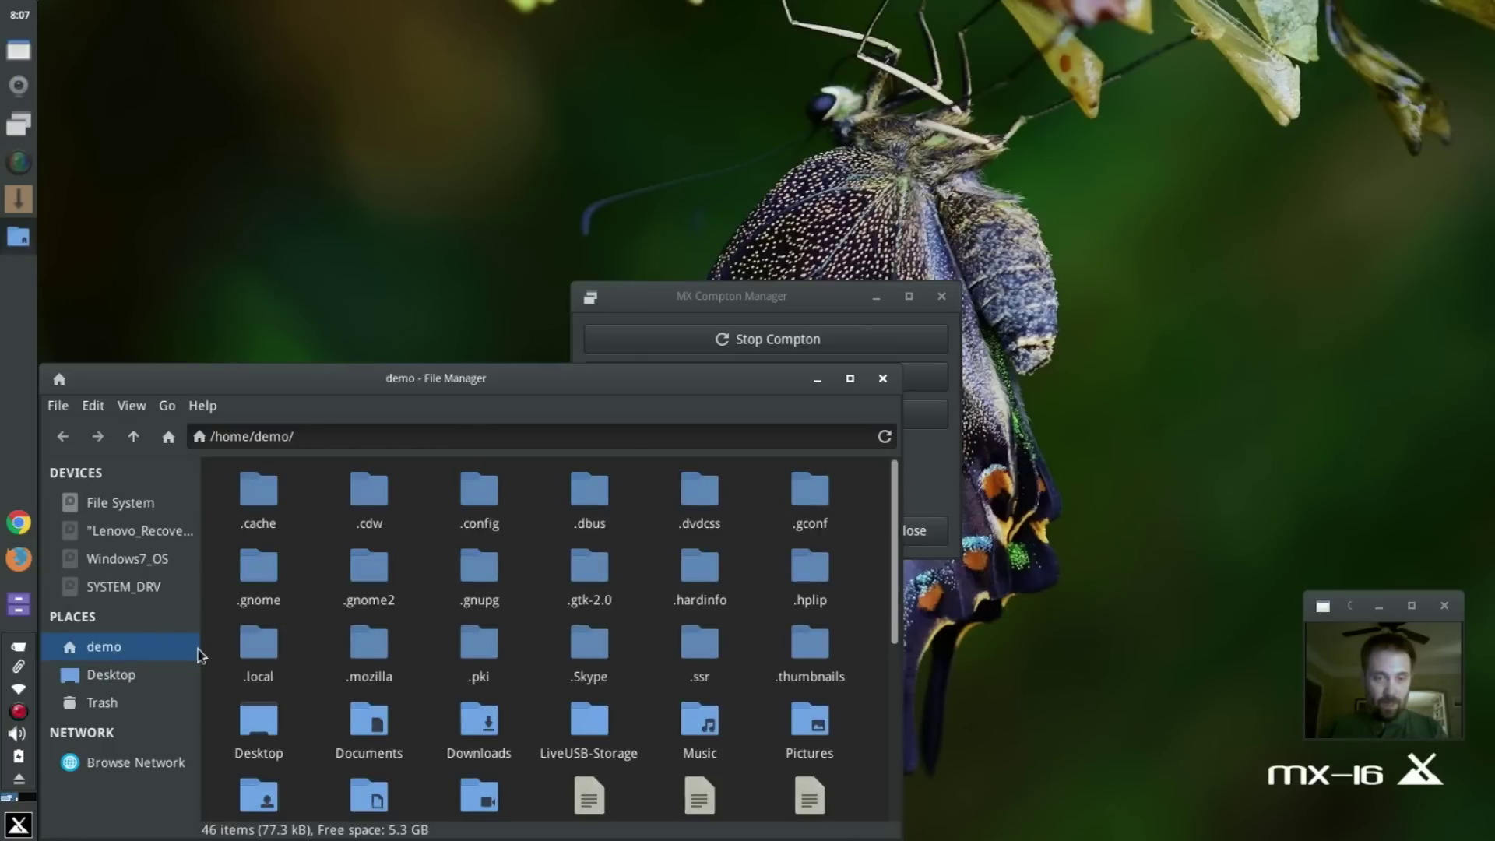
pyautogui.doubleClick(486, 514)
pyautogui.scroll(-5, 490, 546)
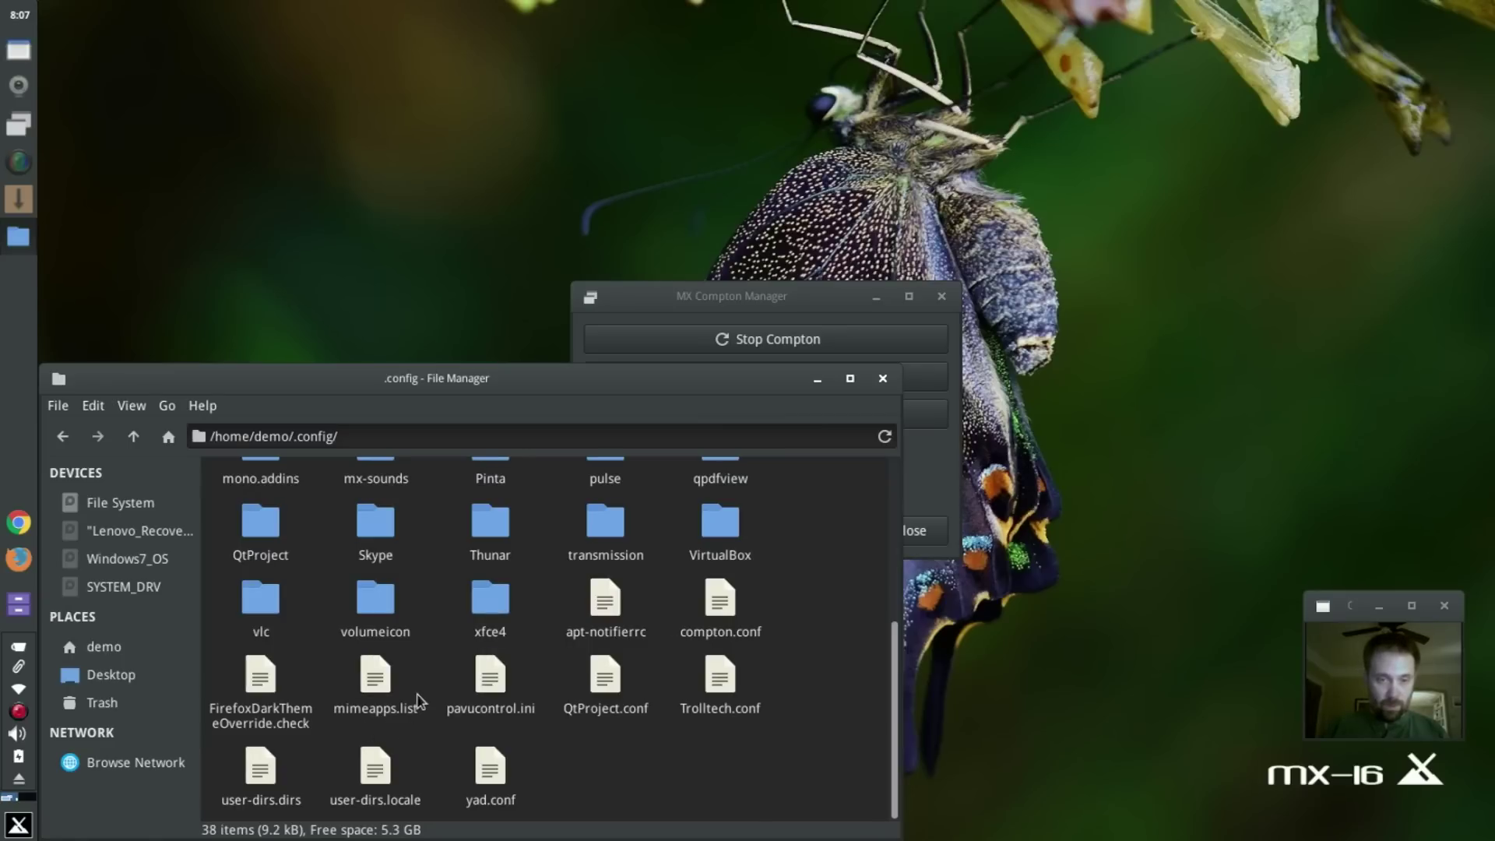
# Open compton.conf in the text editor, scroll through it, then close it.
pyautogui.doubleClick(705, 613)
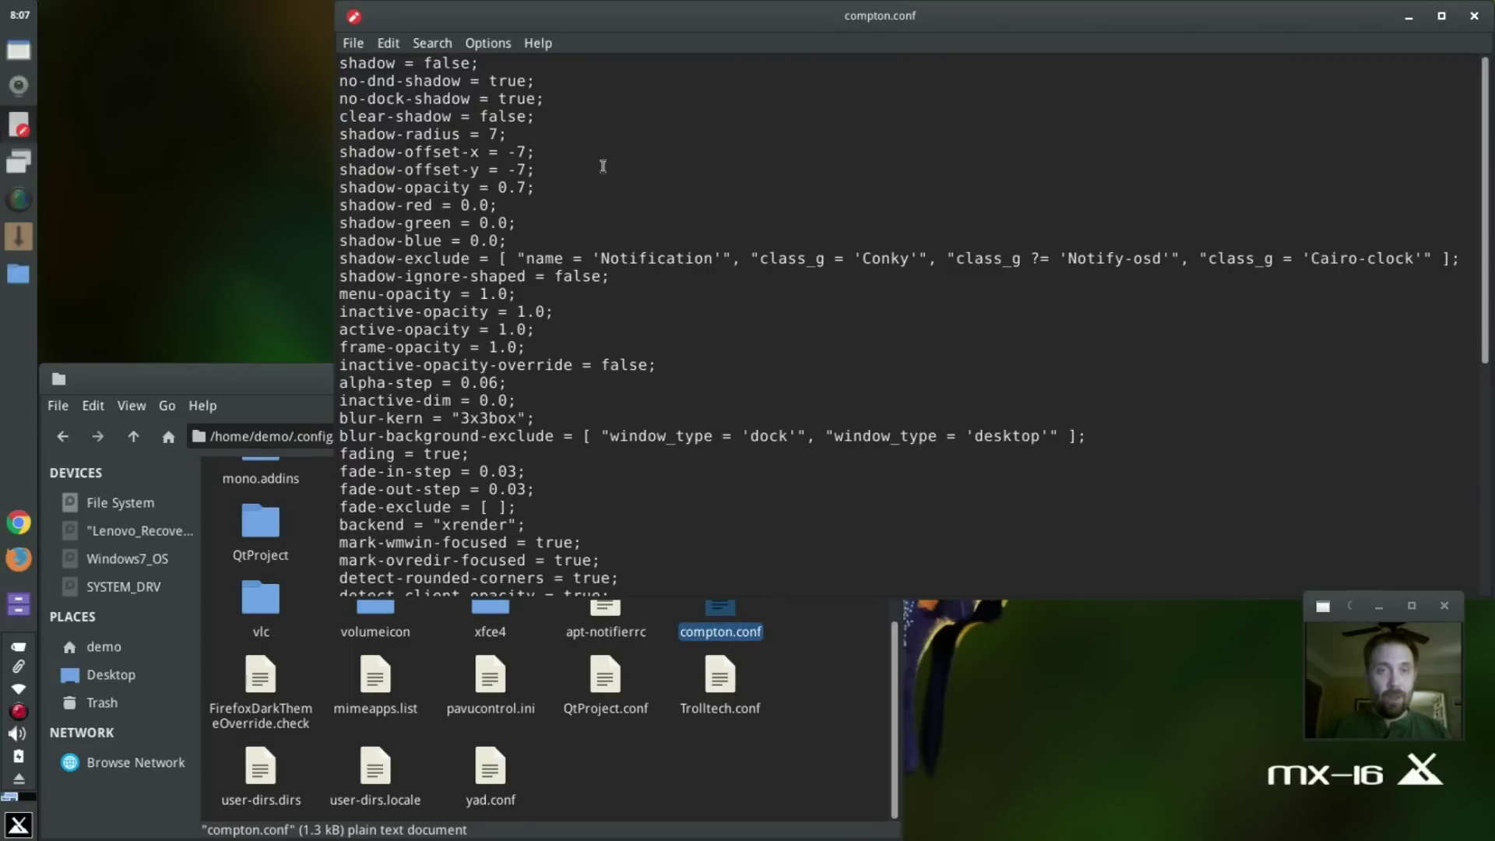
pyautogui.scroll(-7, 479, 144)
pyautogui.scroll(7, 547, 400)
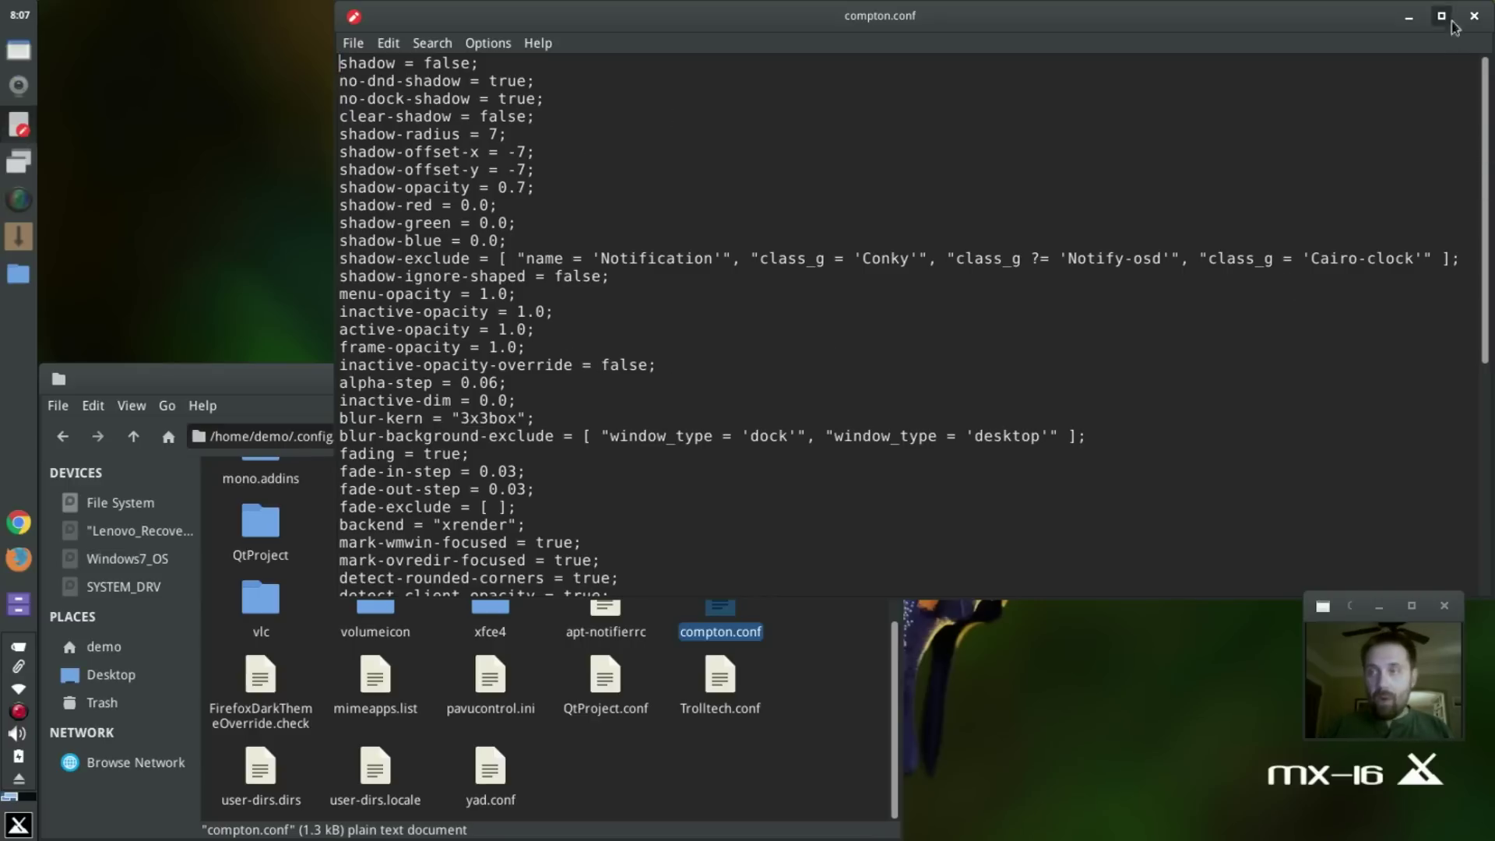
pyautogui.click(1476, 17)
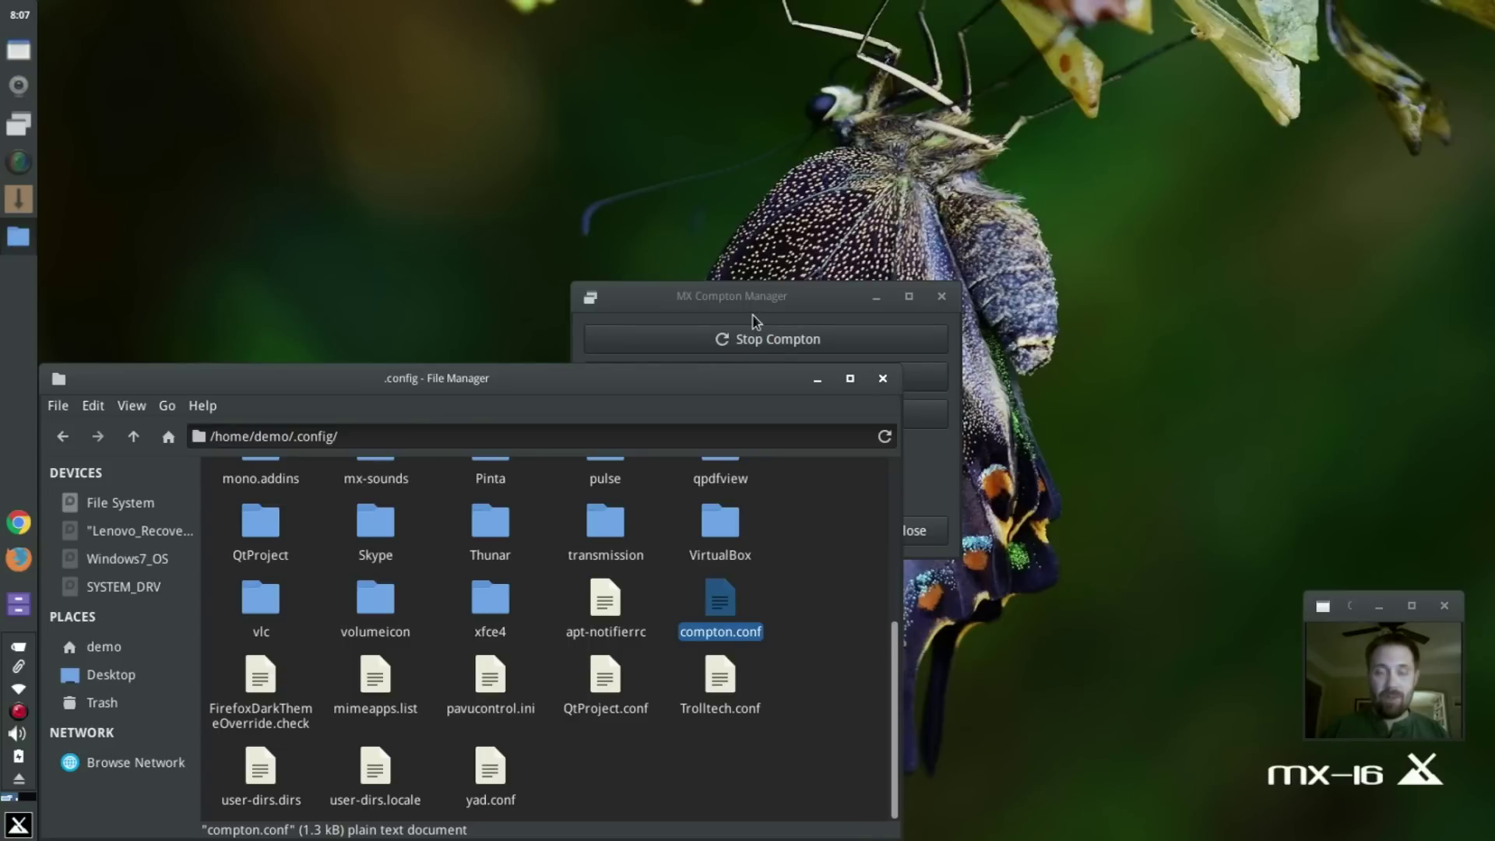
# Close the file manager, open compton.conf via Edit compton.conf, then close the editor.
pyautogui.click(883, 379)
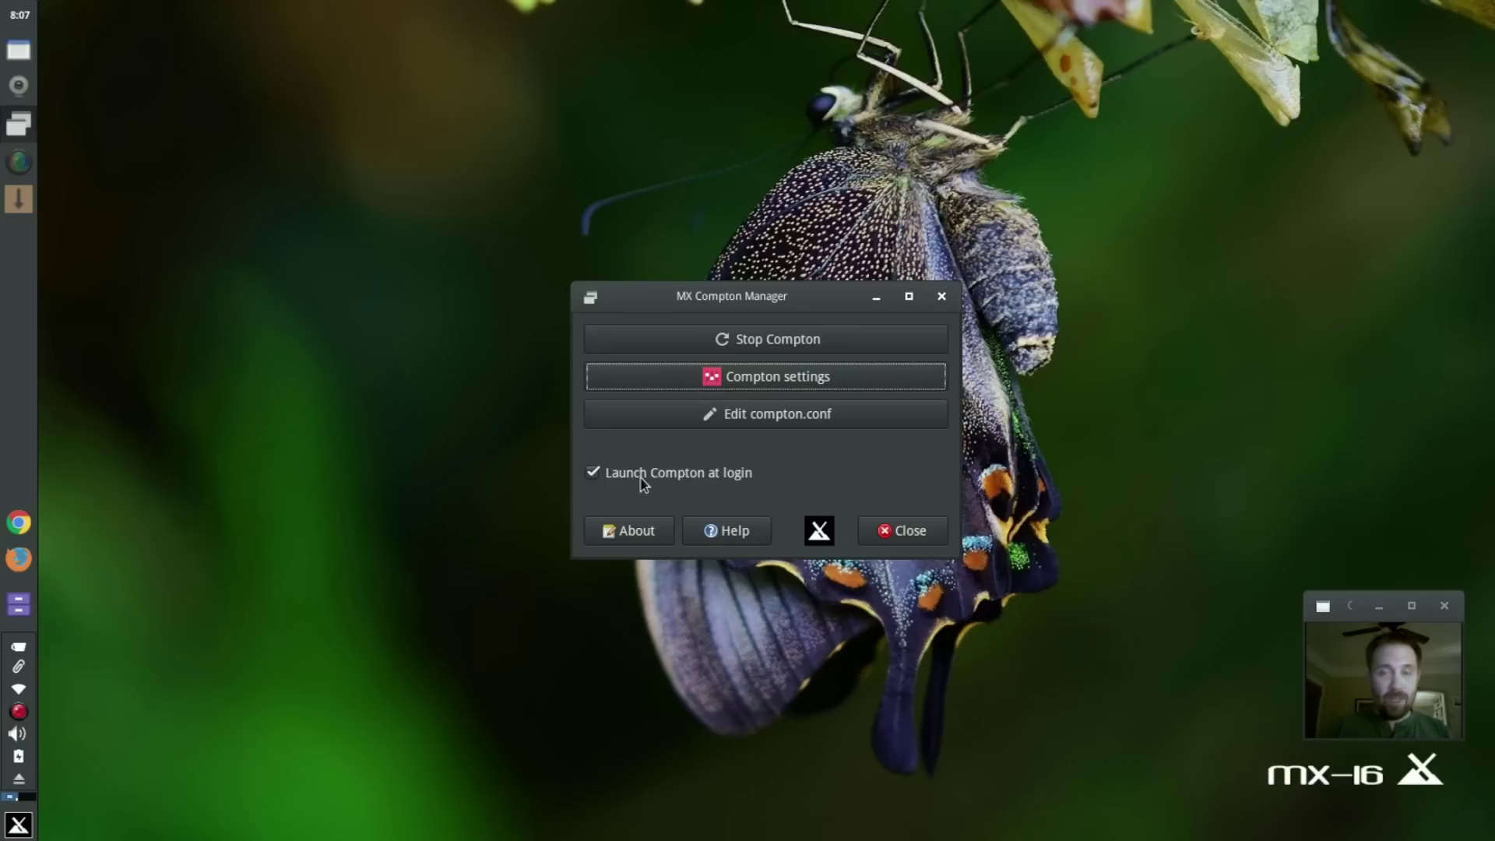
pyautogui.click(784, 421)
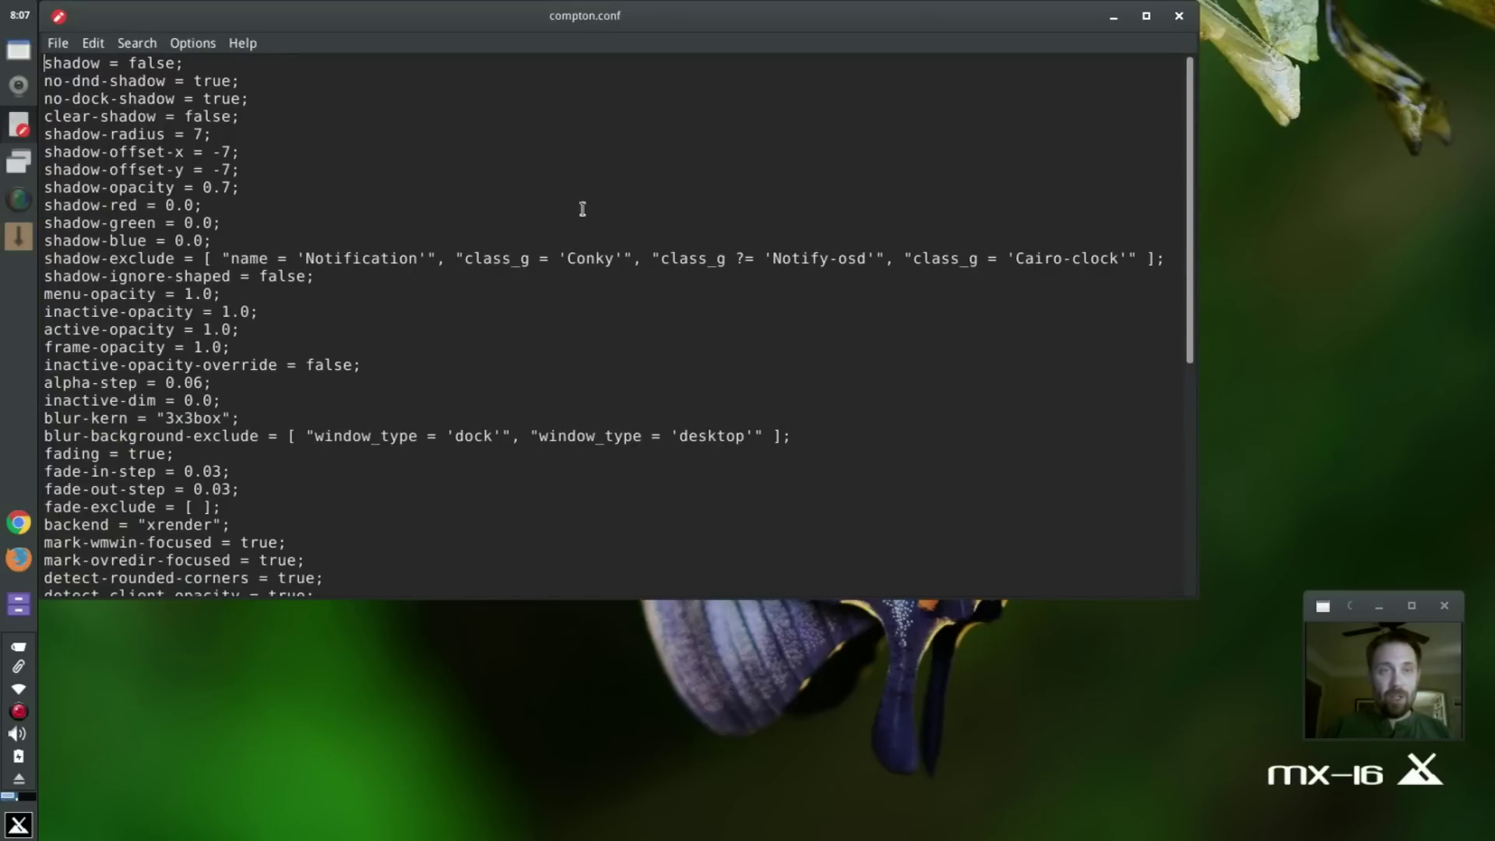
pyautogui.click(1180, 17)
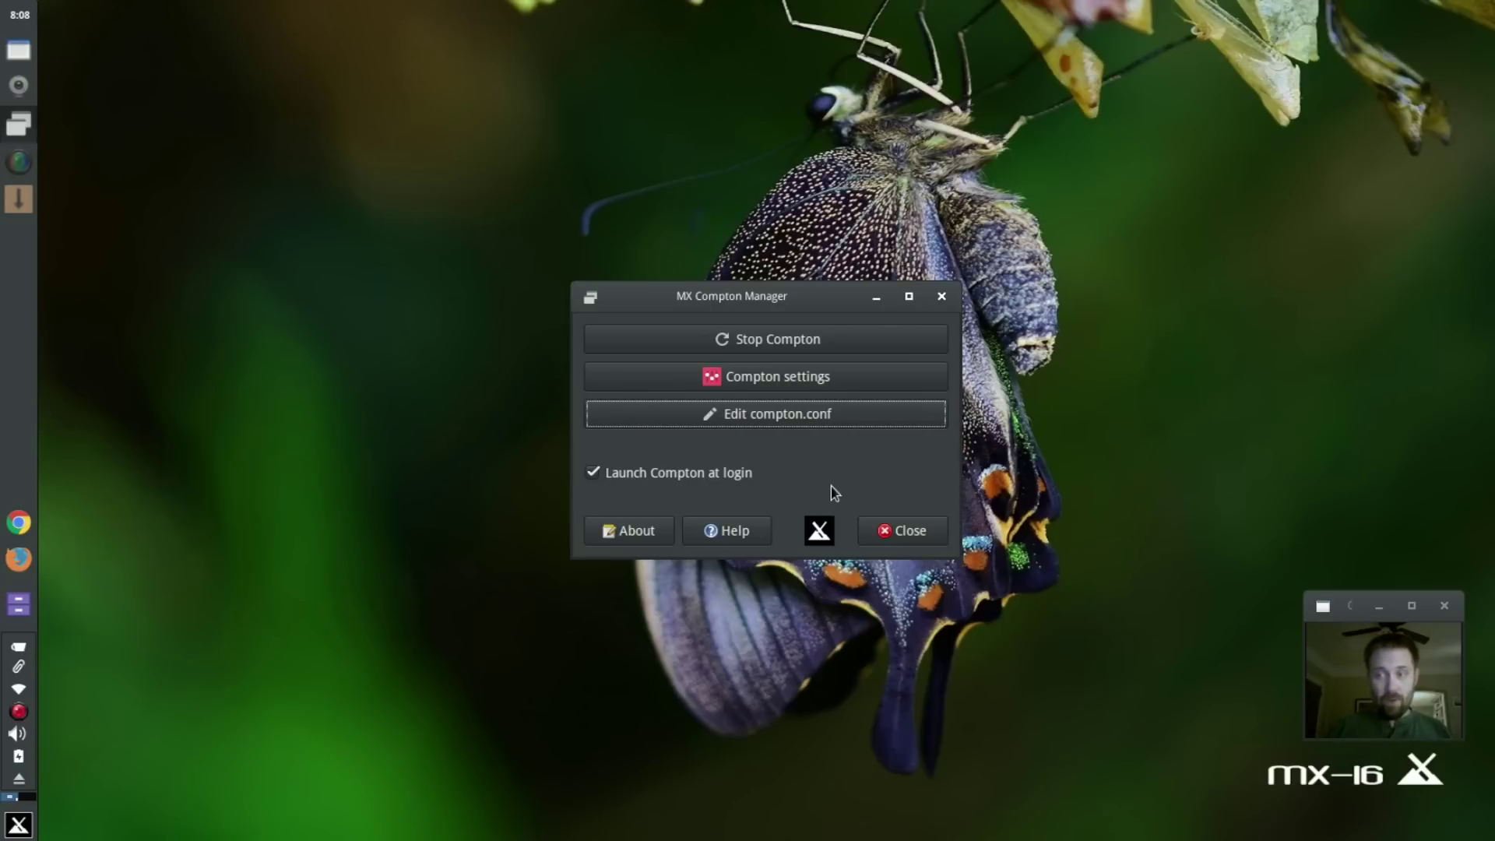
pyautogui.click(746, 382)
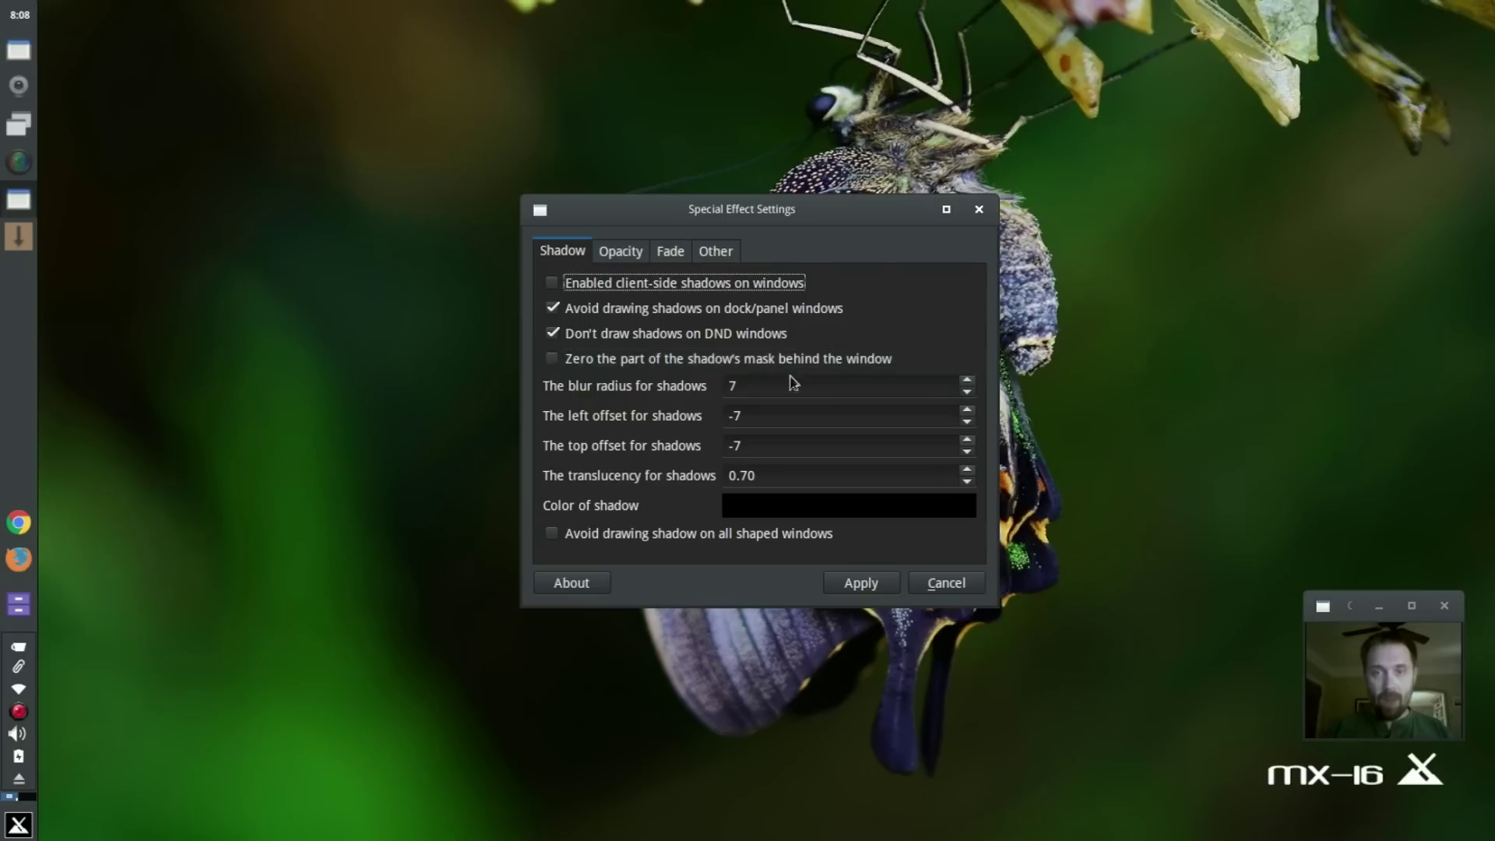
pyautogui.click(945, 585)
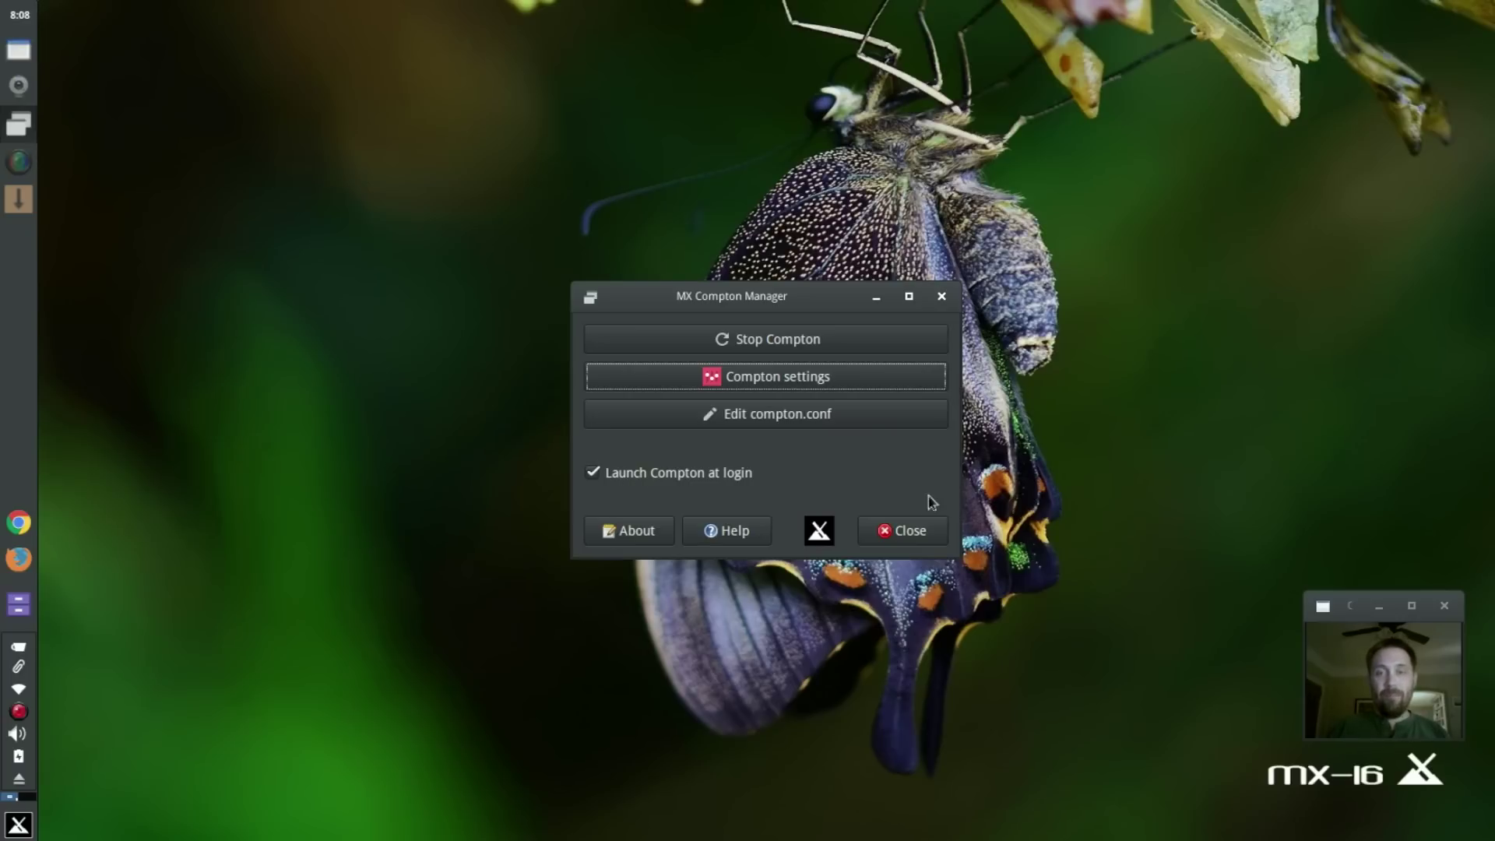
pyautogui.click(702, 532)
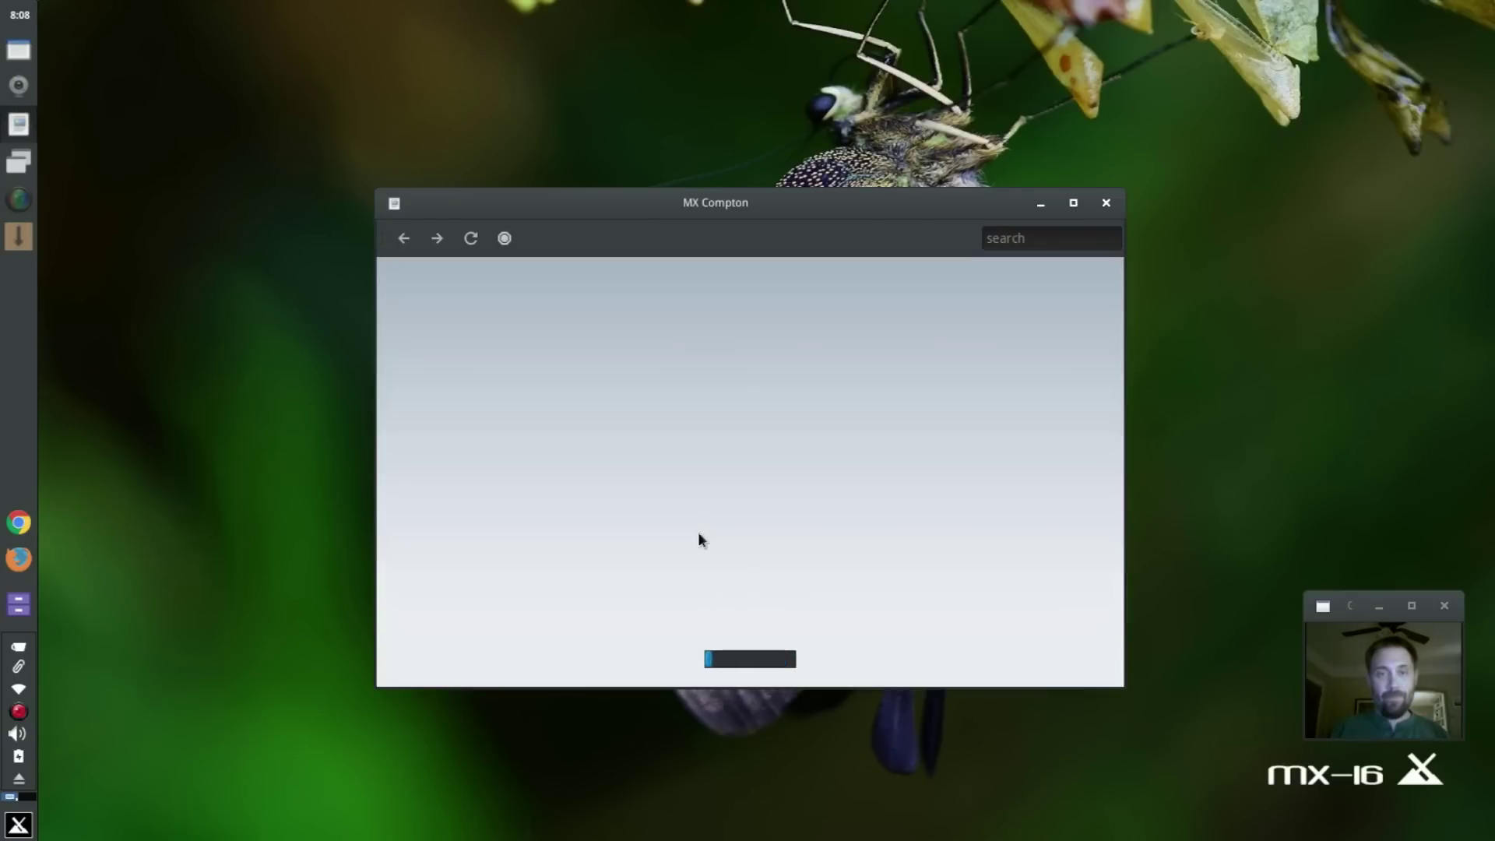
pyautogui.scroll(-20, 938, 520)
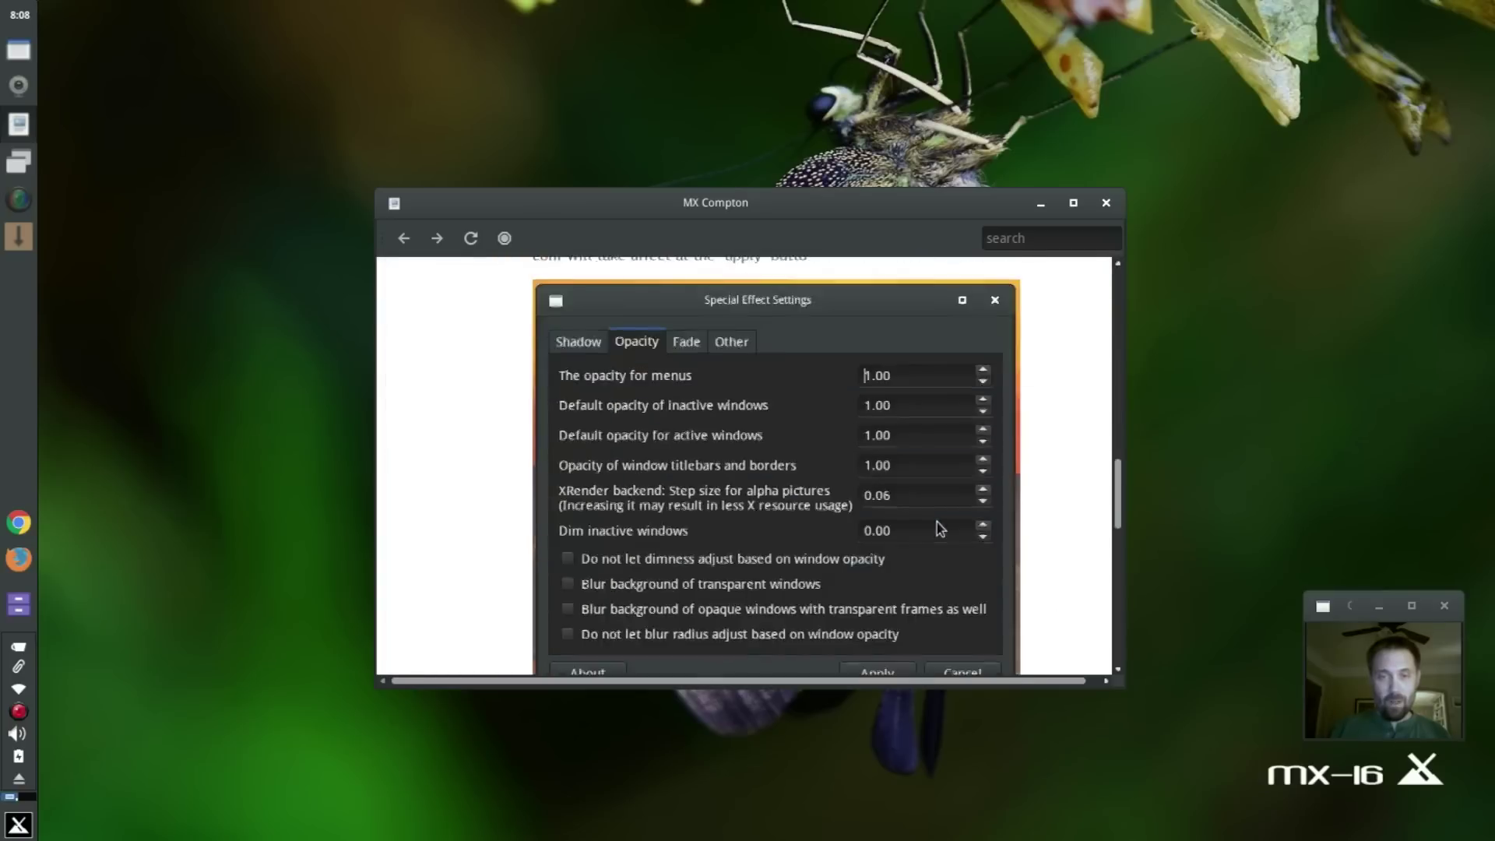
pyautogui.scroll(20, 937, 377)
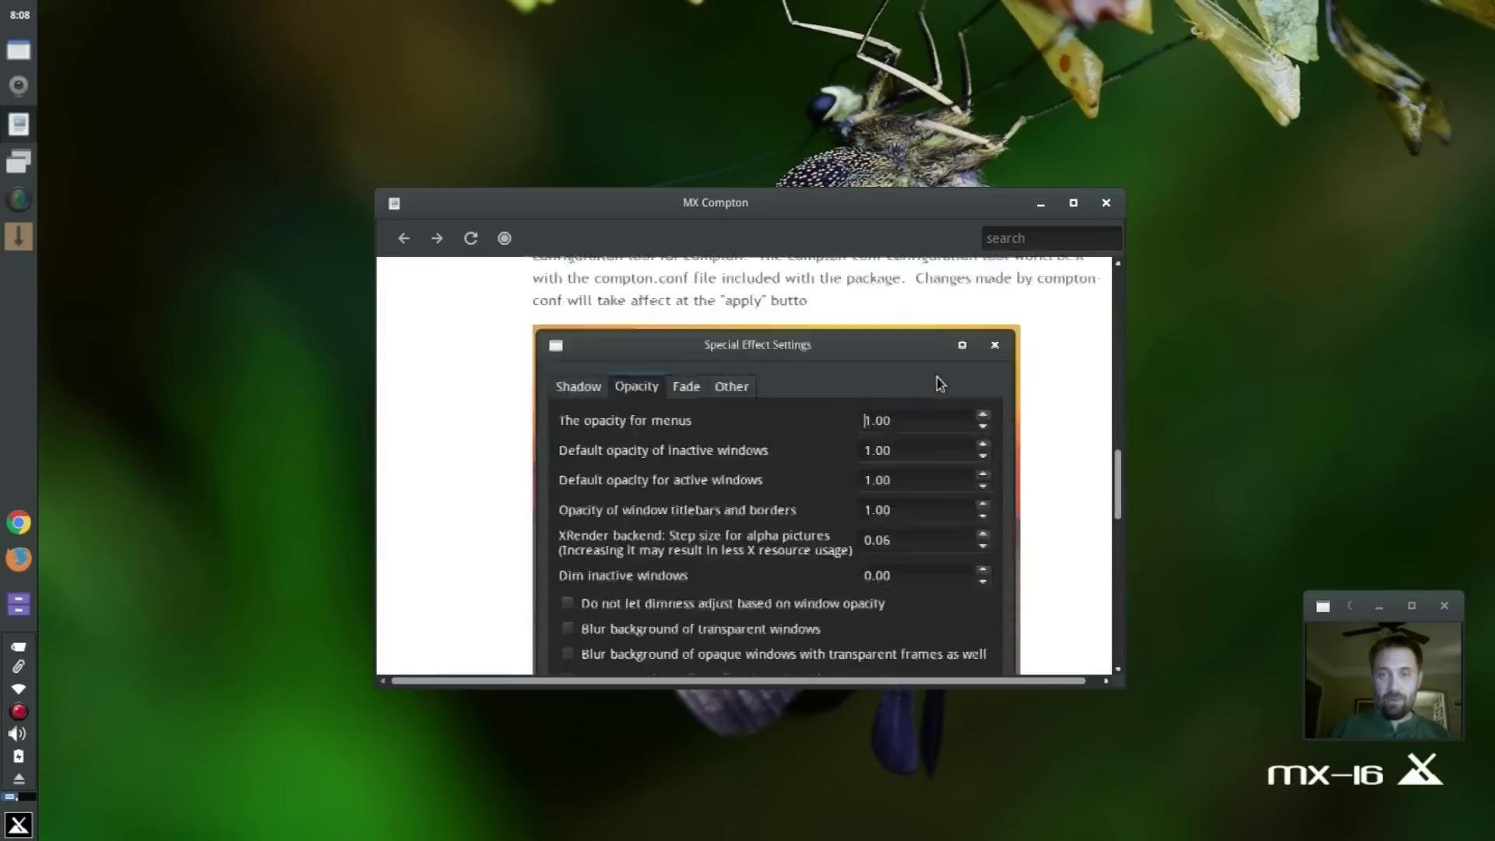
pyautogui.click(1106, 203)
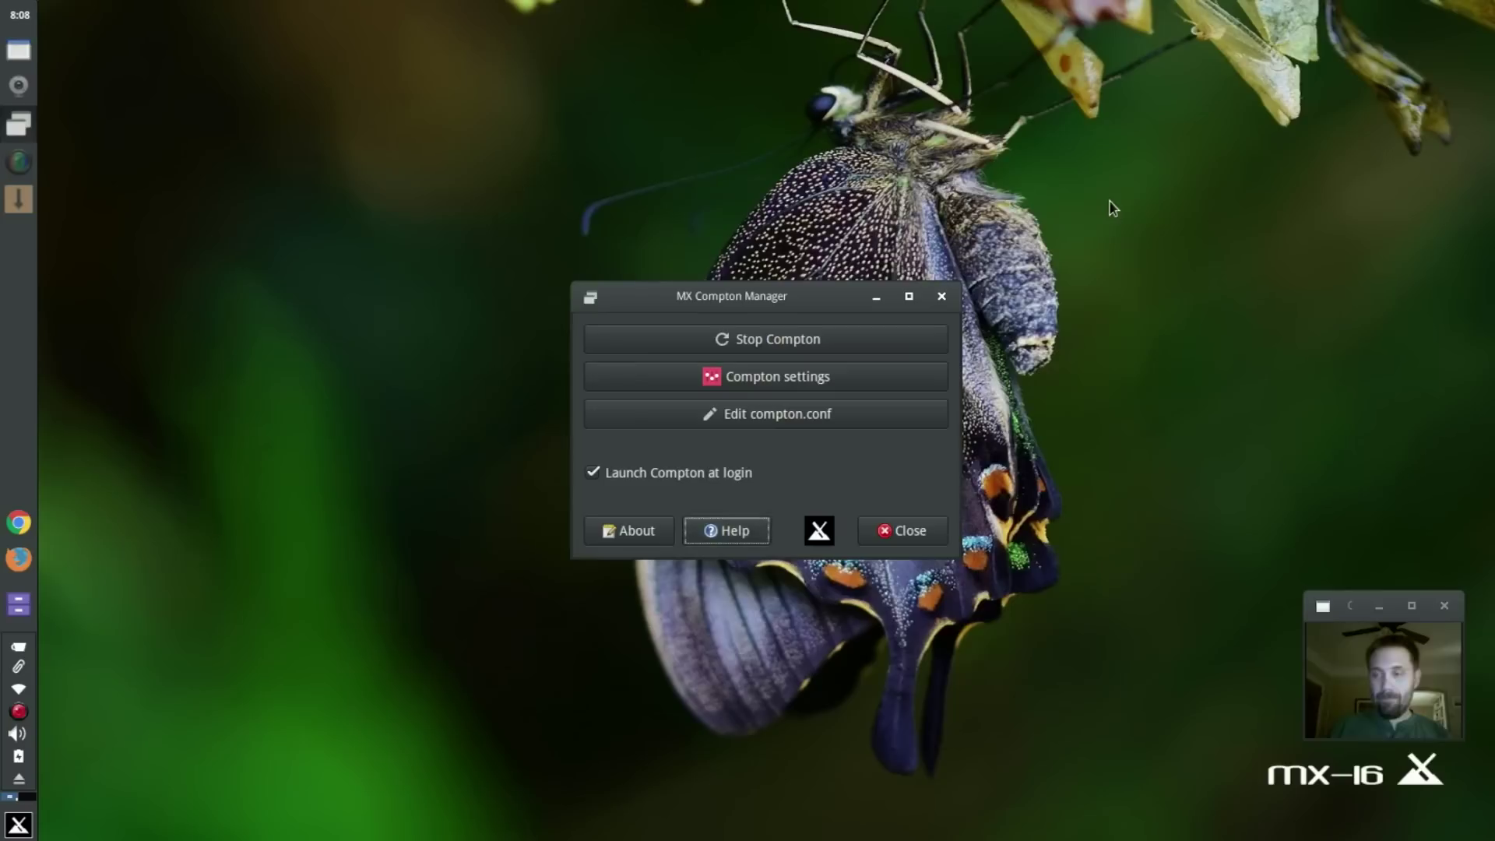